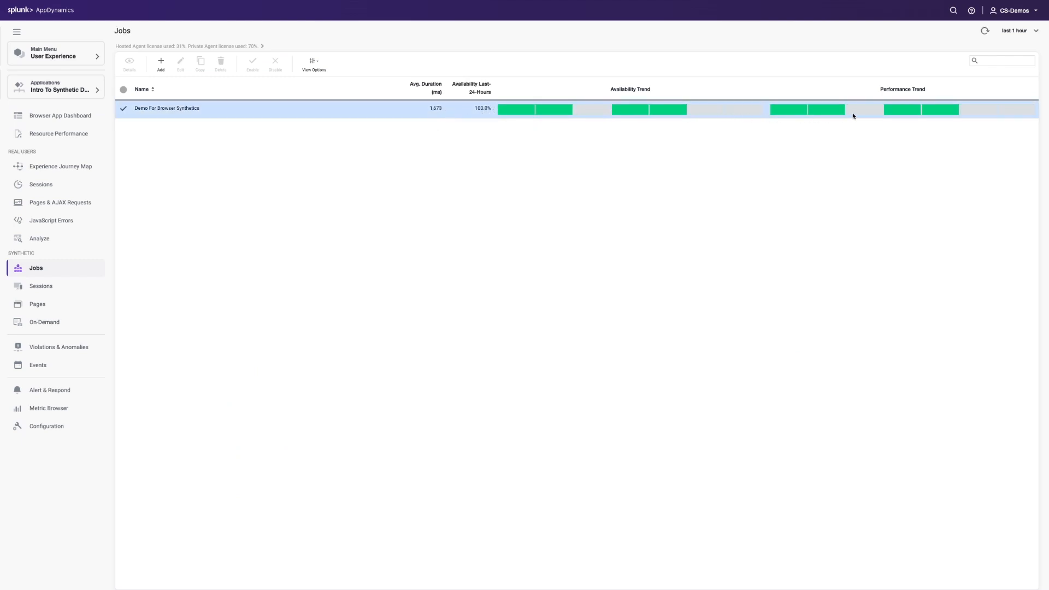
# Open the Demo For Browser Synthetics job for editing and read its Python 3 script down to the "start editing script here" section
pyautogui.rightClick(274, 109)
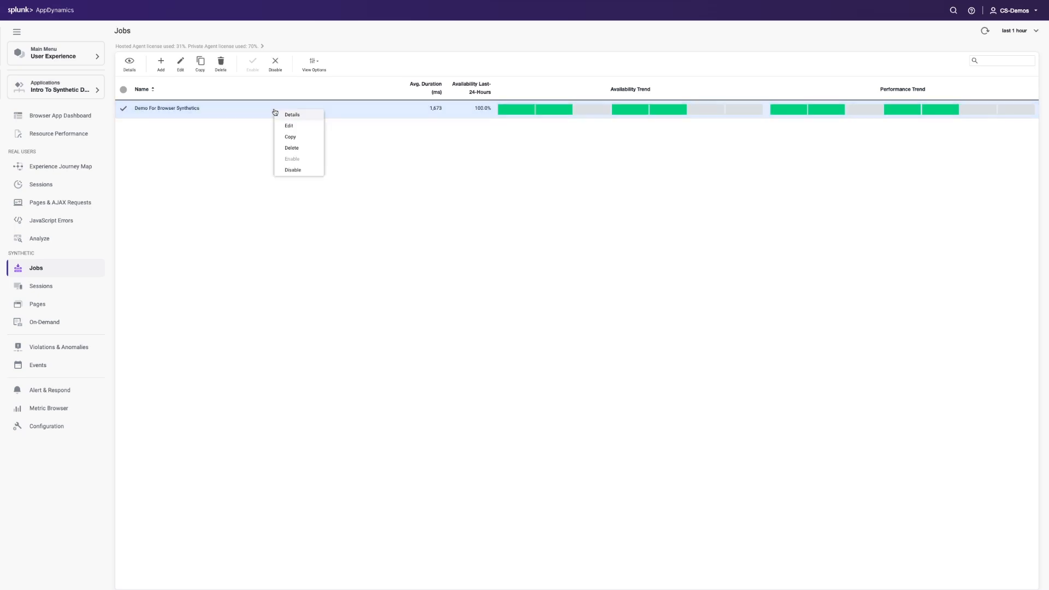
pyautogui.click(286, 124)
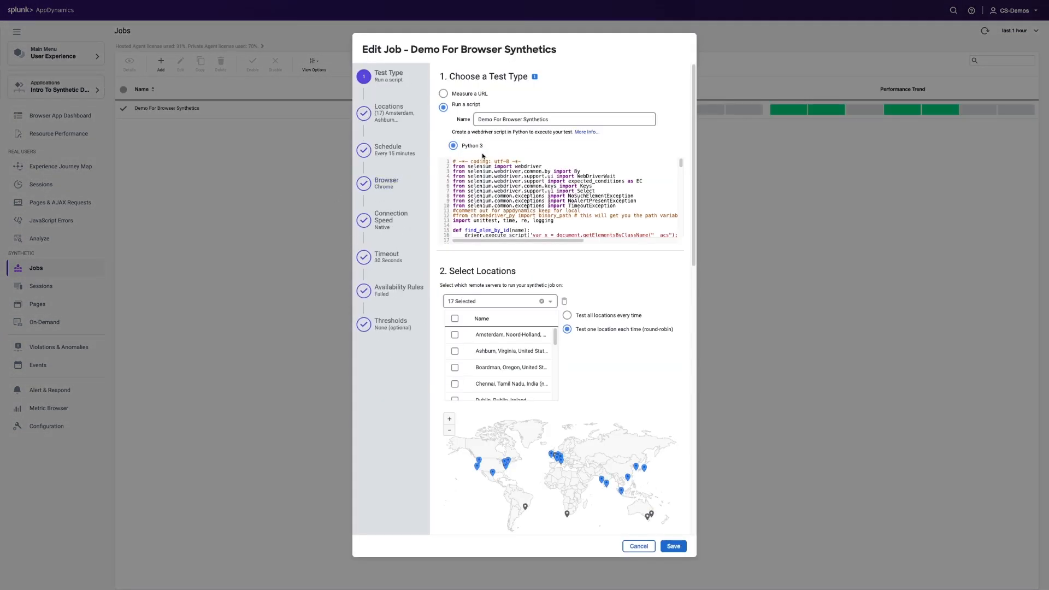
pyautogui.click(479, 119)
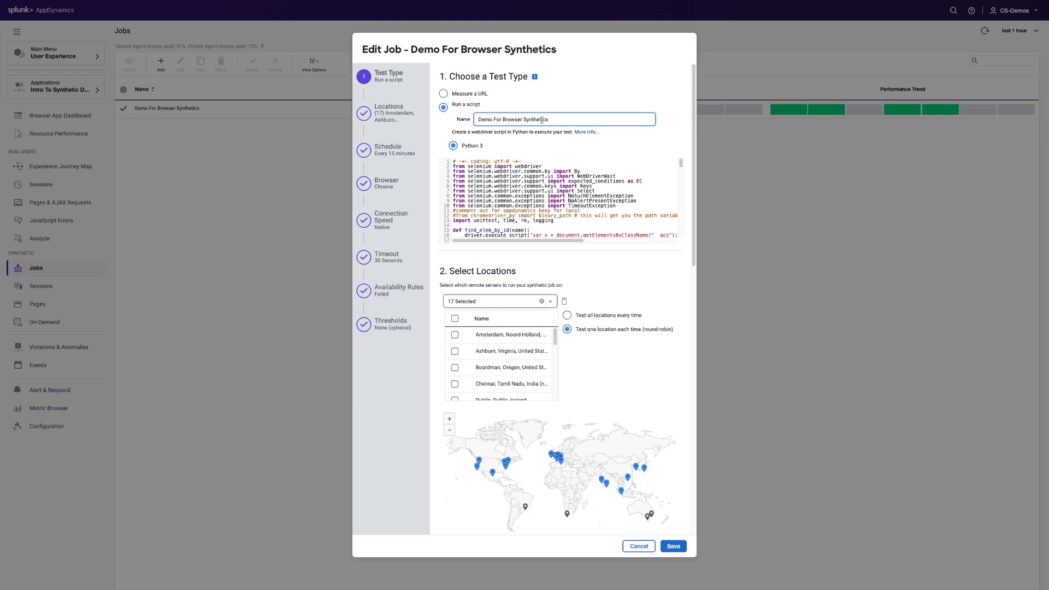
pyautogui.scroll(-3, 519, 180)
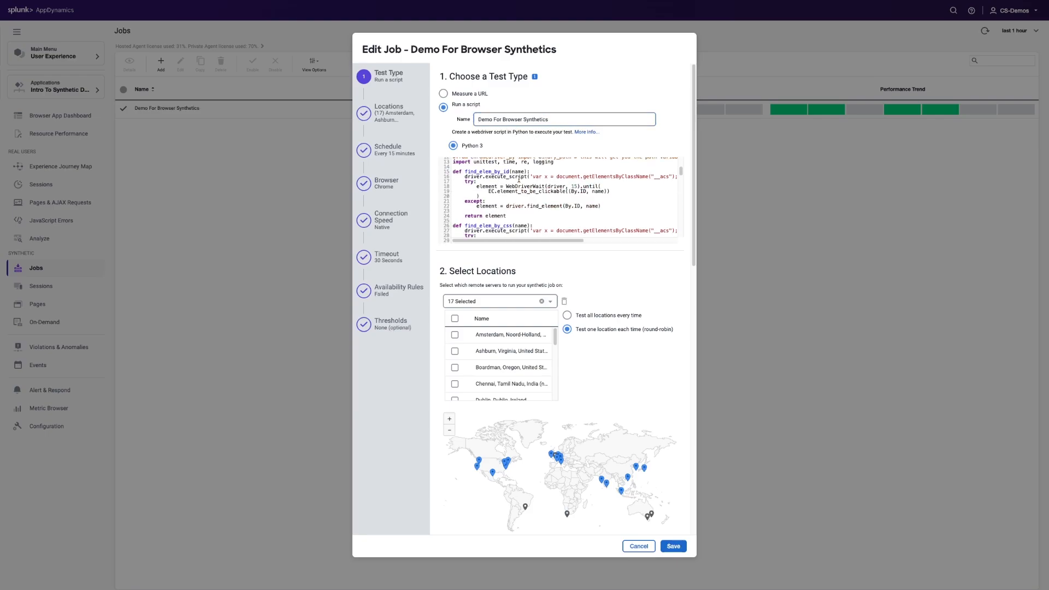
pyautogui.scroll(-15, 519, 180)
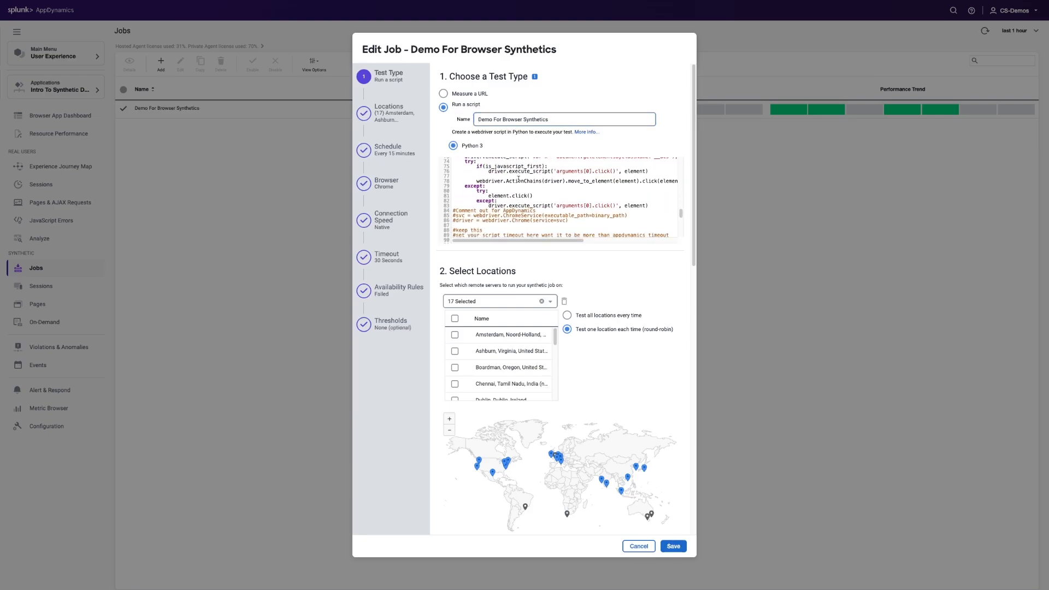
pyautogui.scroll(-4, 519, 179)
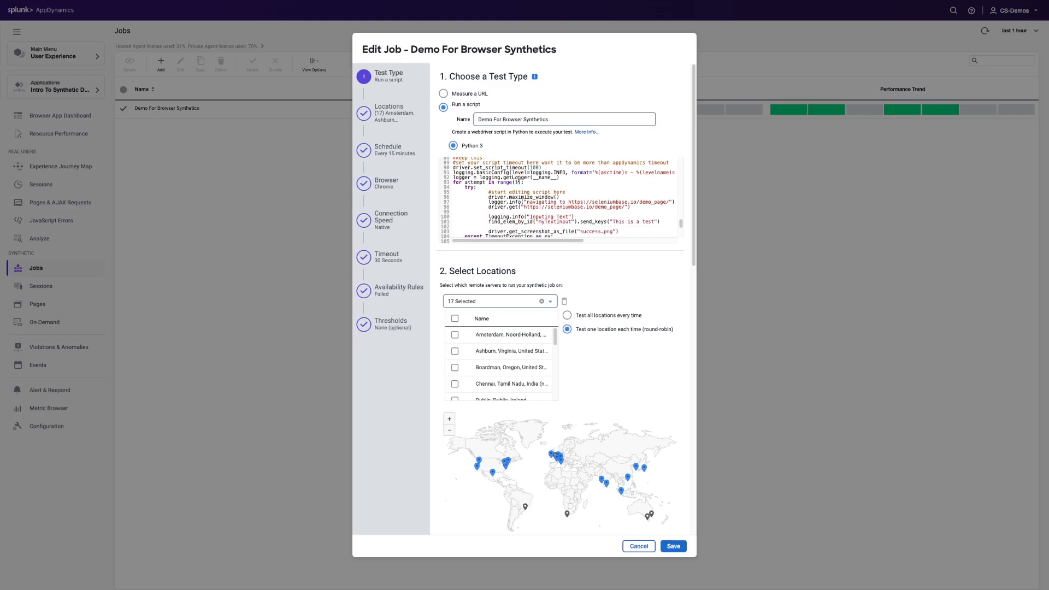
pyautogui.scroll(-1, 519, 180)
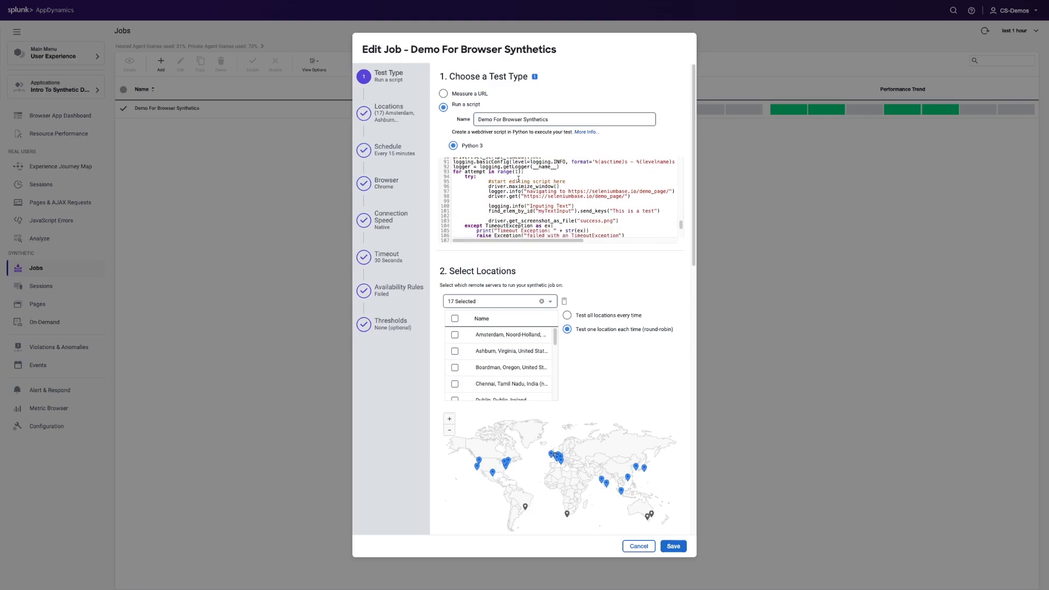
# Examine the script's lines for logging the demo page navigation, capturing success.png and handling exceptions
pyautogui.moveTo(490, 191); pyautogui.dragTo(639, 191)
pyautogui.click(639, 190)
pyautogui.scroll(-1, 586, 205)
pyautogui.moveTo(622, 215); pyautogui.dragTo(489, 215)
pyautogui.scroll(-5, 522, 210)
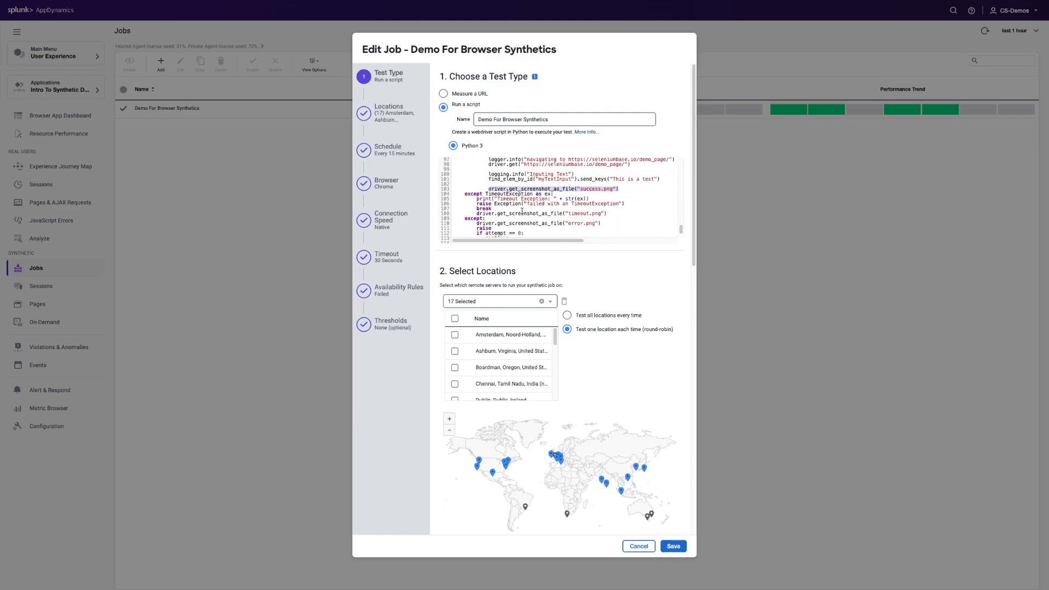
pyautogui.scroll(5, 531, 212)
pyautogui.click(526, 192)
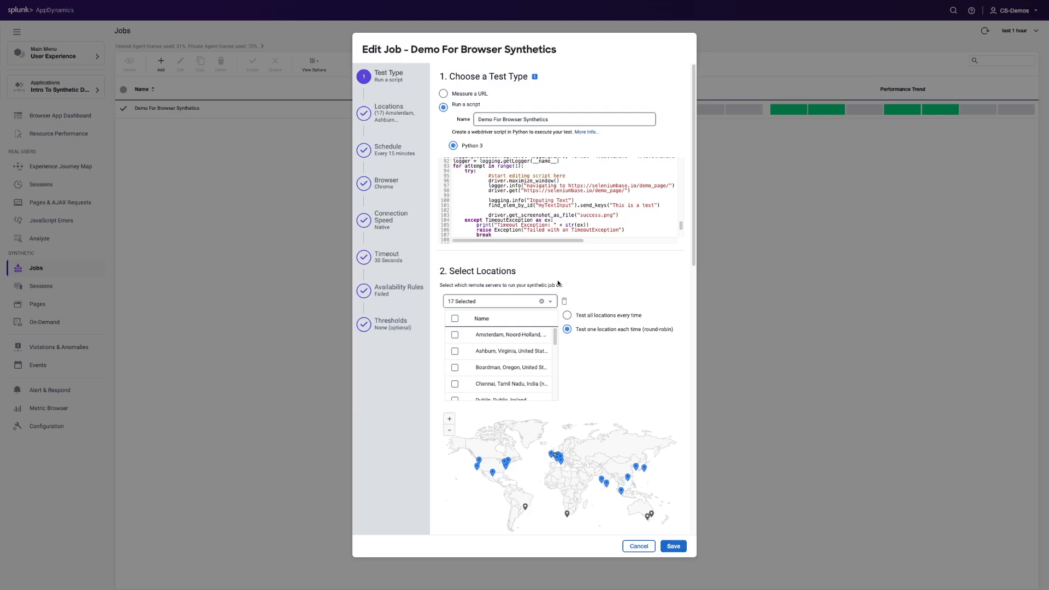
# Review the remote test locations chosen for the job and how they are rotated
pyautogui.scroll(-3, 586, 281)
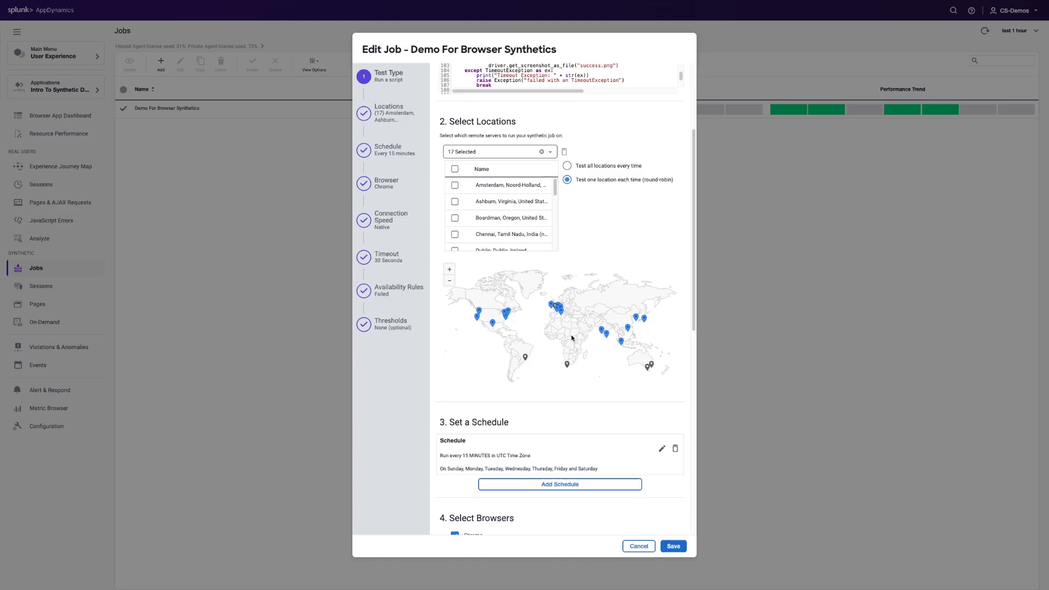
pyautogui.click(482, 152)
pyautogui.click(569, 215)
pyautogui.scroll(1, 570, 218)
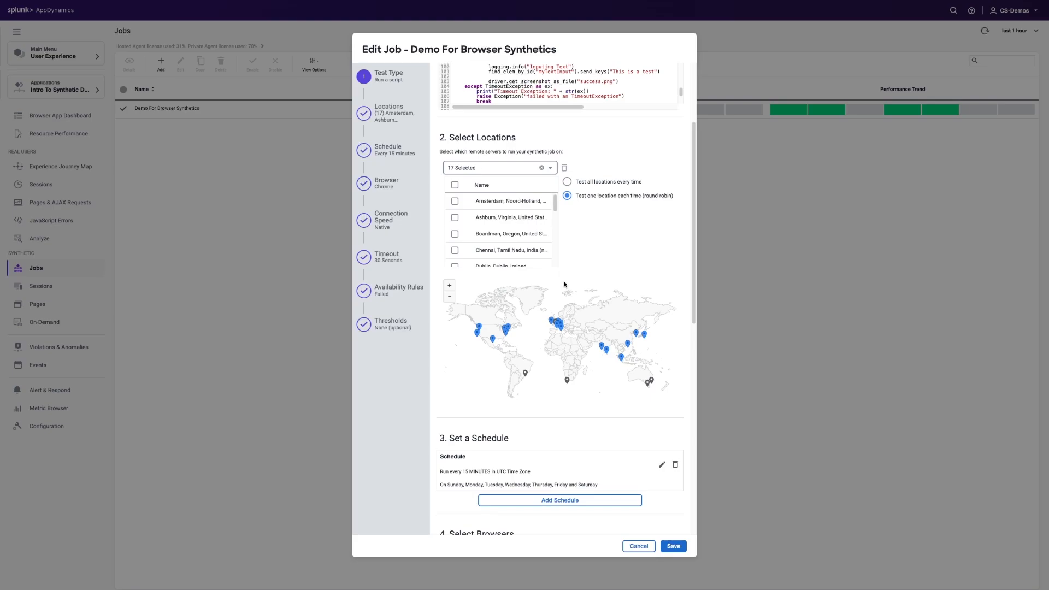
# Open the job's existing schedule for editing and expand its additional options
pyautogui.scroll(-4, 566, 284)
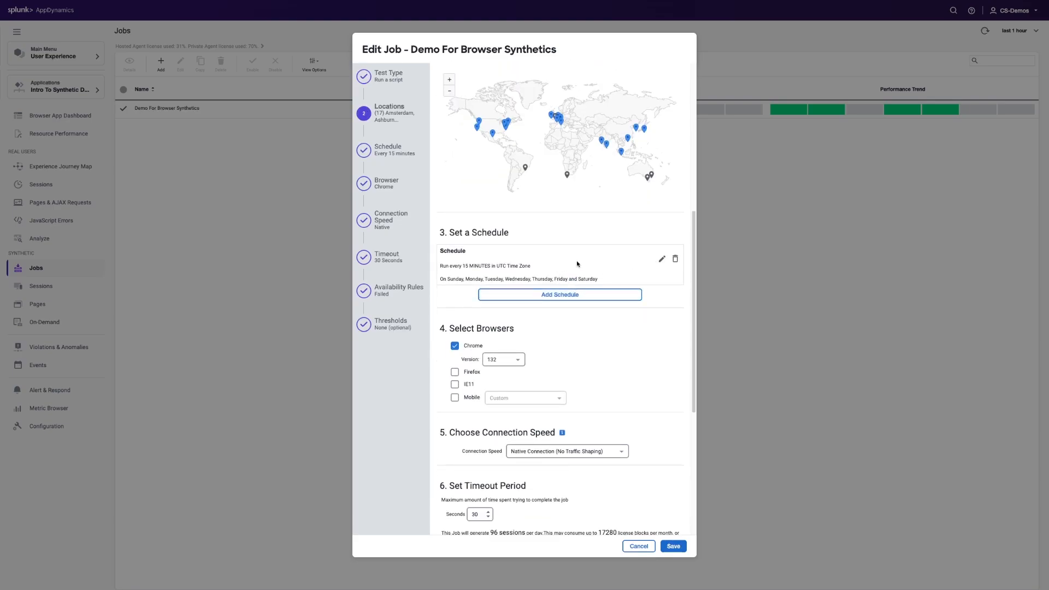
pyautogui.click(661, 259)
pyautogui.click(479, 272)
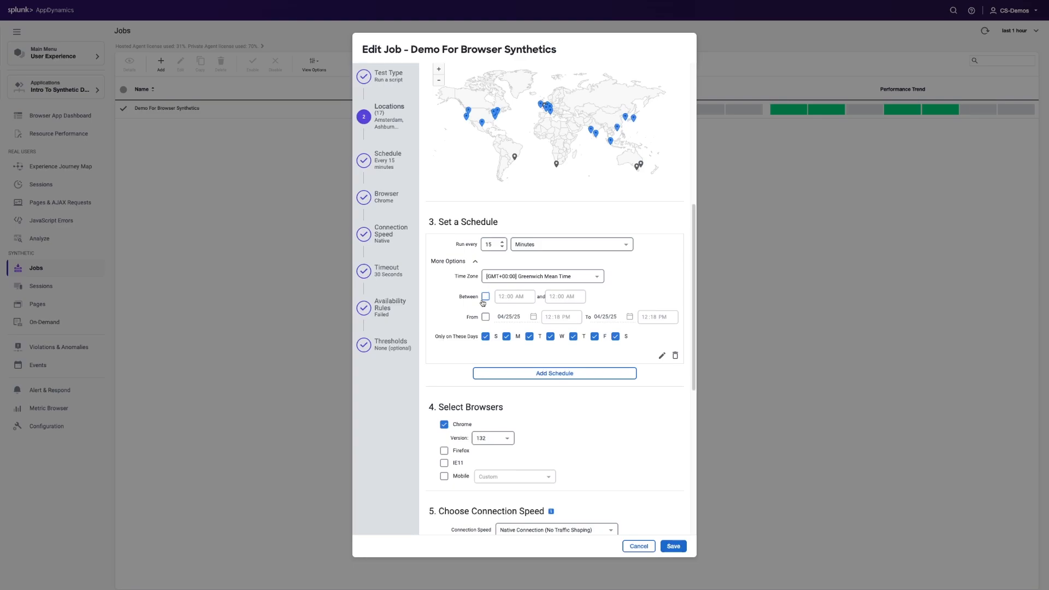
# Enable the Mobile browser for the job and look through its device presets, keeping Custom
pyautogui.scroll(-4, 492, 317)
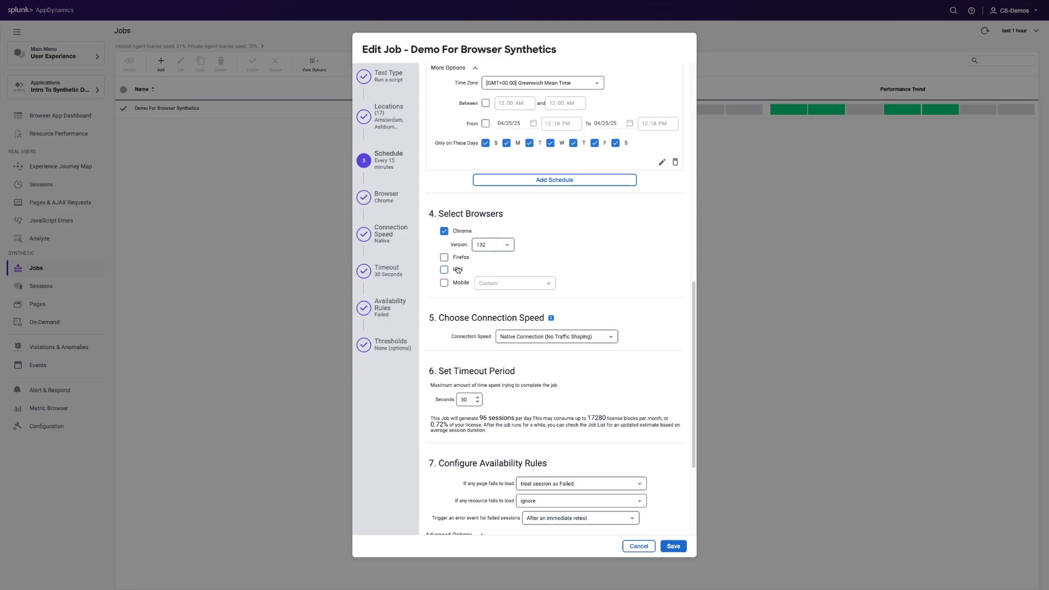
pyautogui.click(459, 283)
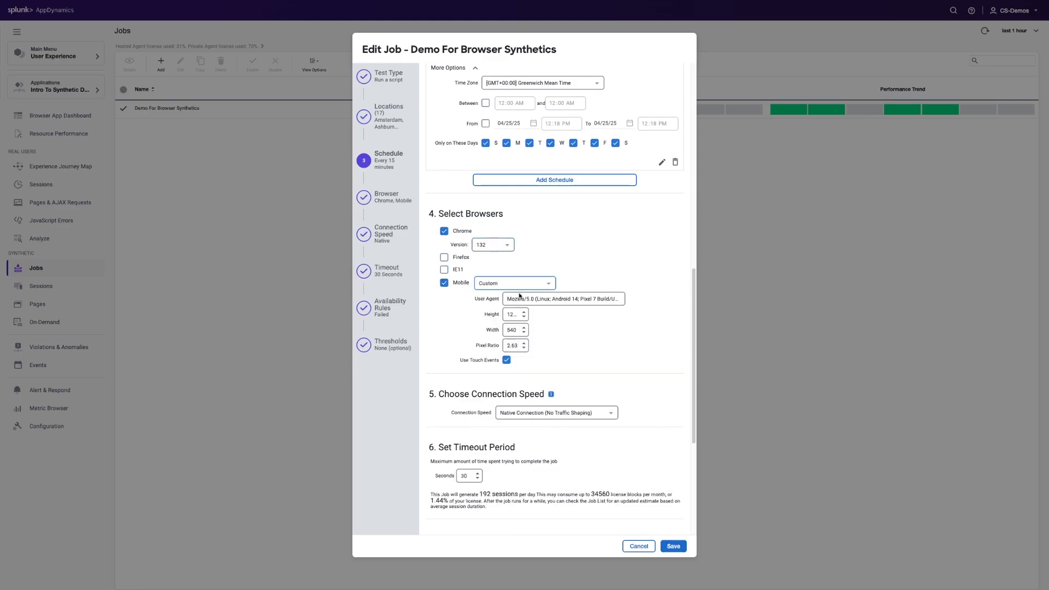
pyautogui.click(524, 299)
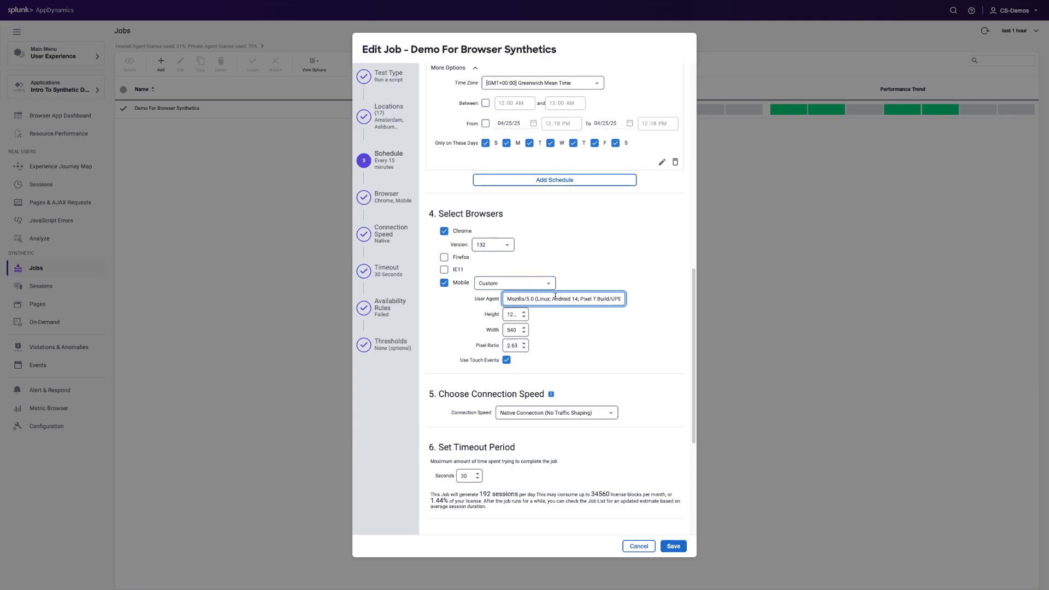
pyautogui.click(544, 284)
pyautogui.scroll(2, 512, 371)
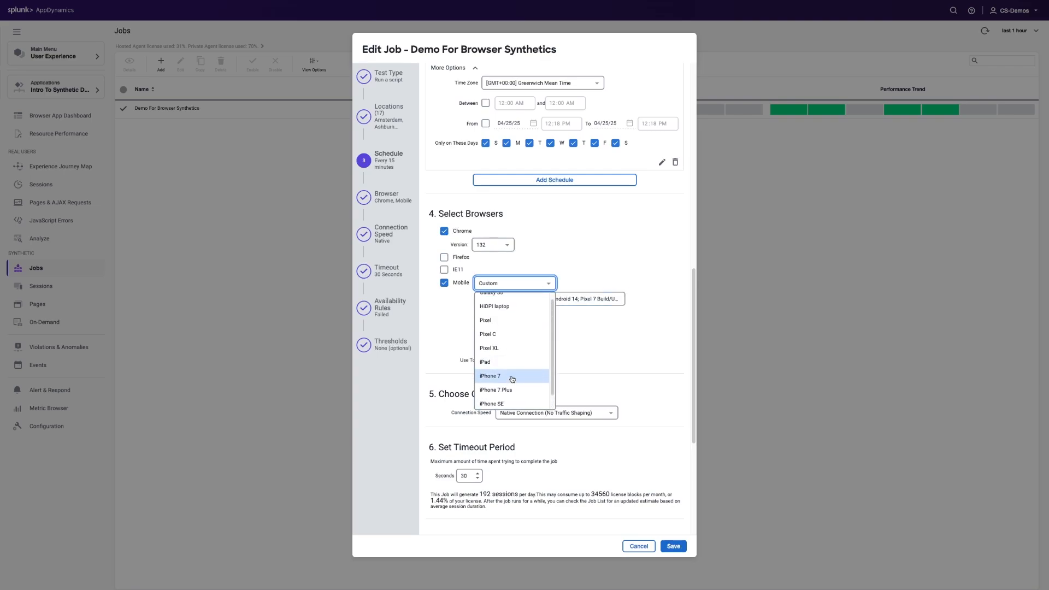
pyautogui.scroll(1, 512, 377)
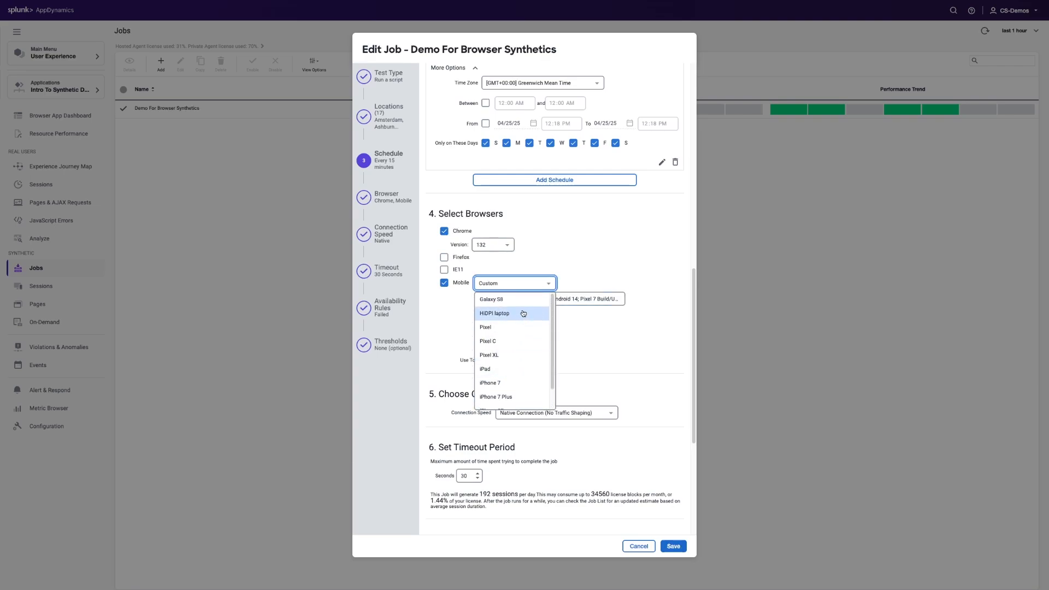
pyautogui.click(557, 323)
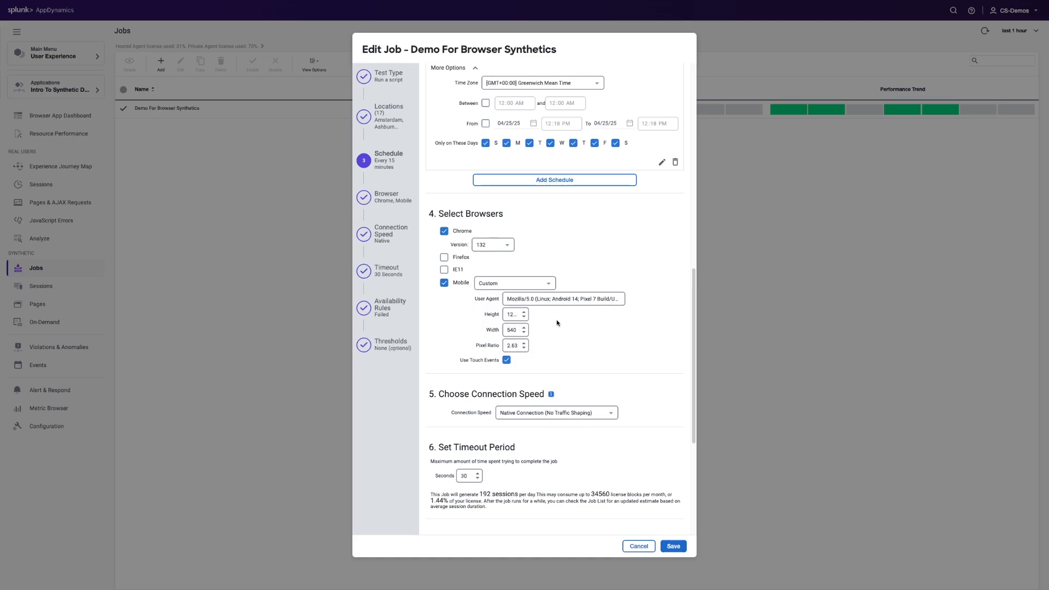
# Review the job's connection speed choices, timeout period, availability rules and performance thresholds
pyautogui.scroll(-2, 548, 318)
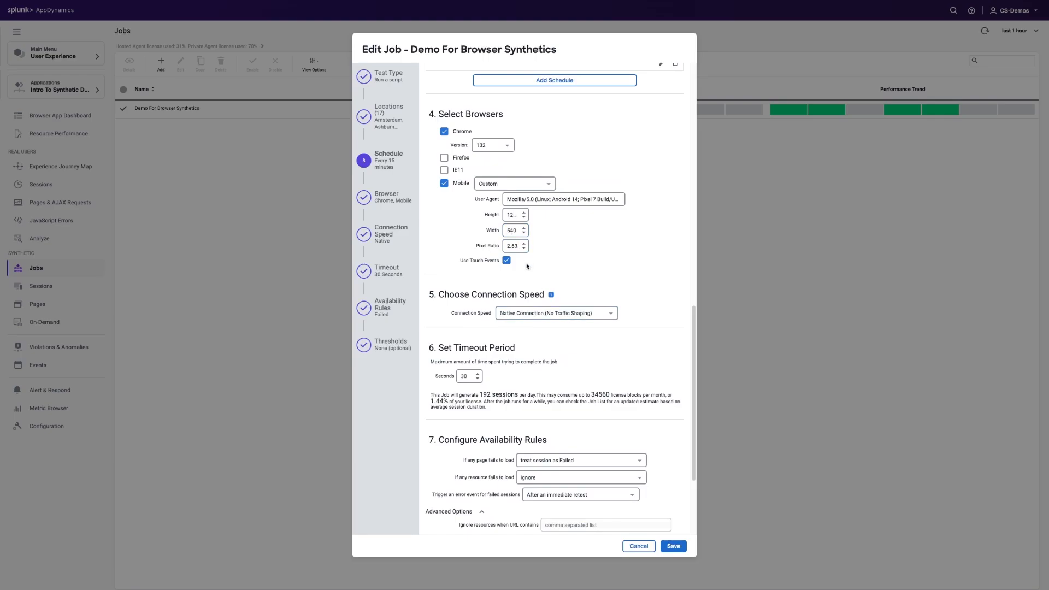
pyautogui.scroll(-2, 528, 268)
pyautogui.click(535, 216)
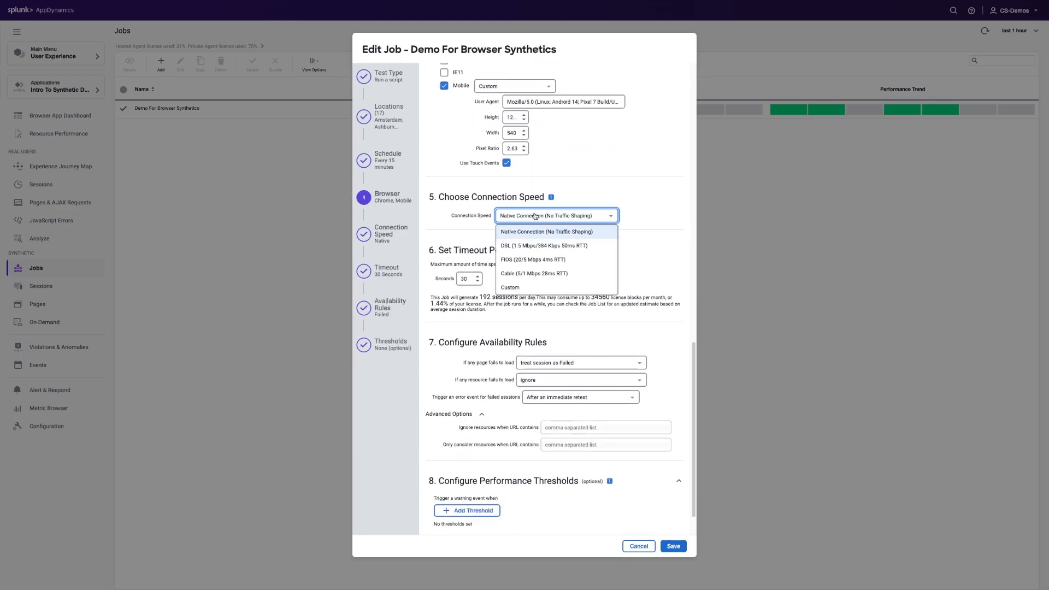
pyautogui.click(468, 277)
pyautogui.scroll(-1, 467, 273)
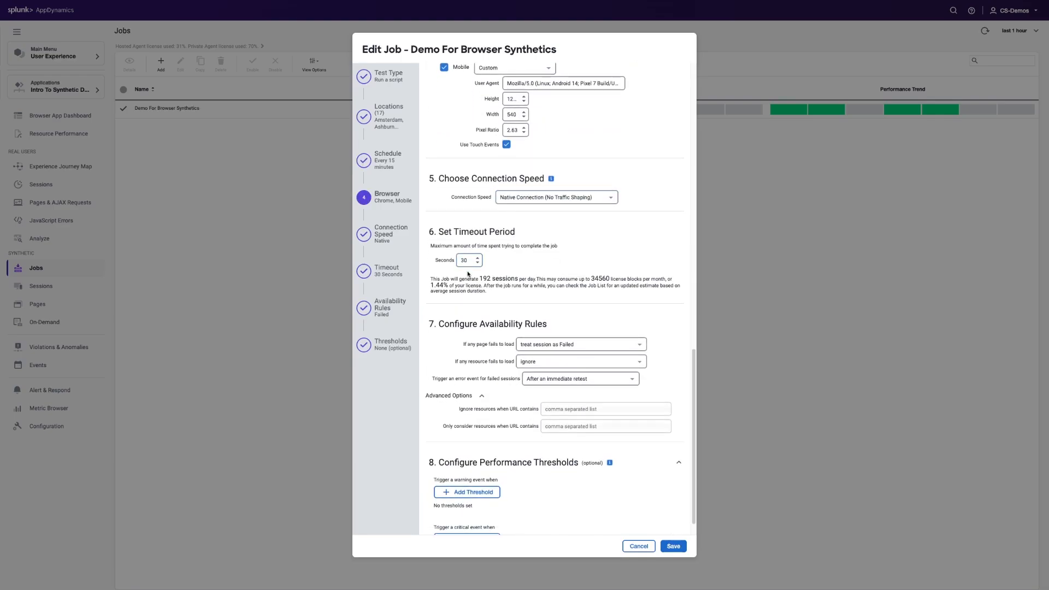
pyautogui.scroll(-1, 468, 267)
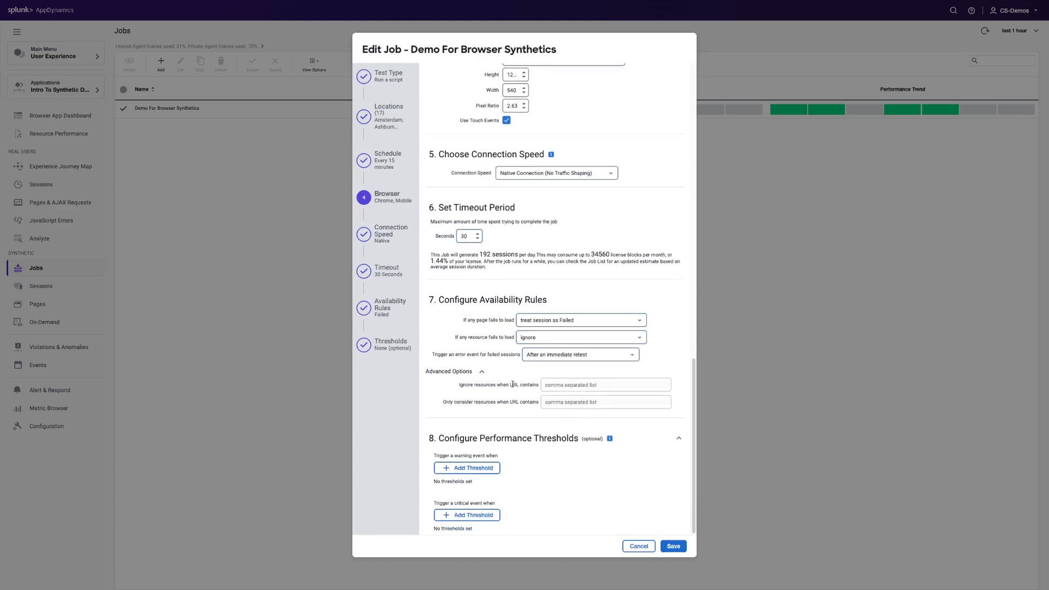
# Add a default warning threshold to the job and discard all its unsaved changes
pyautogui.click(467, 467)
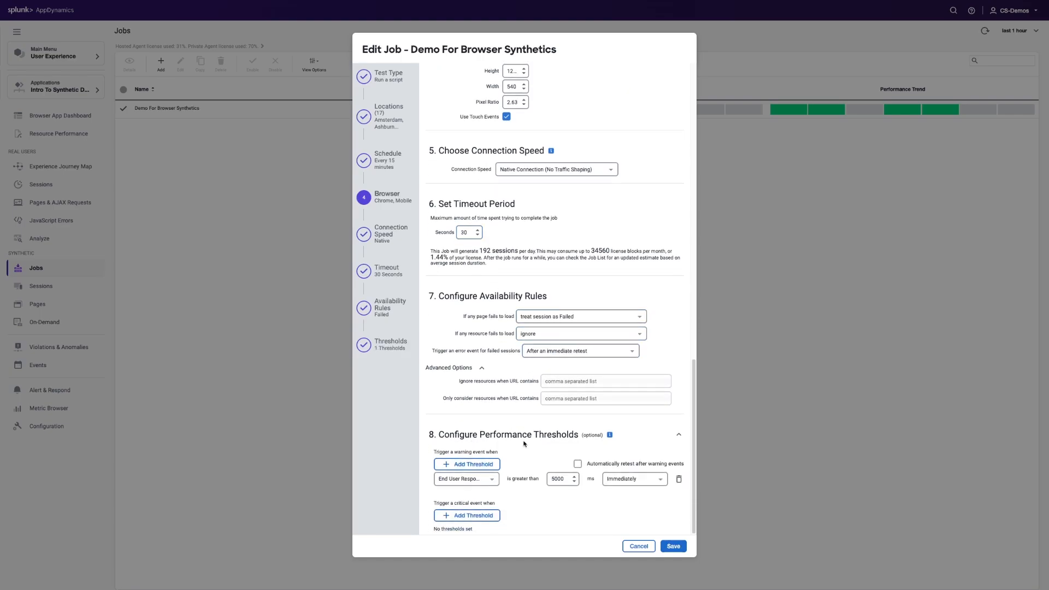
pyautogui.click(638, 546)
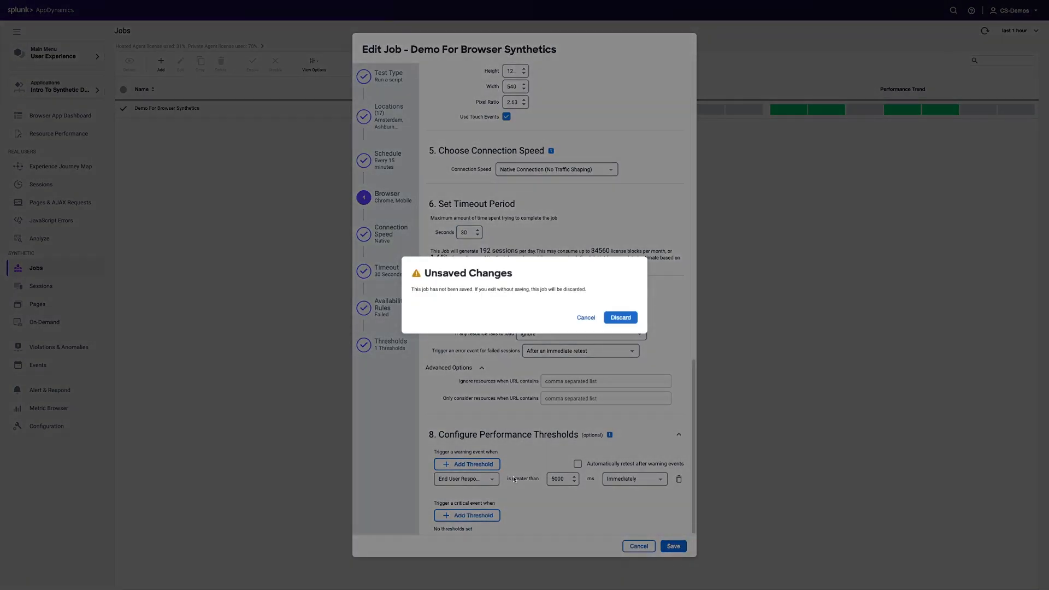
pyautogui.click(615, 317)
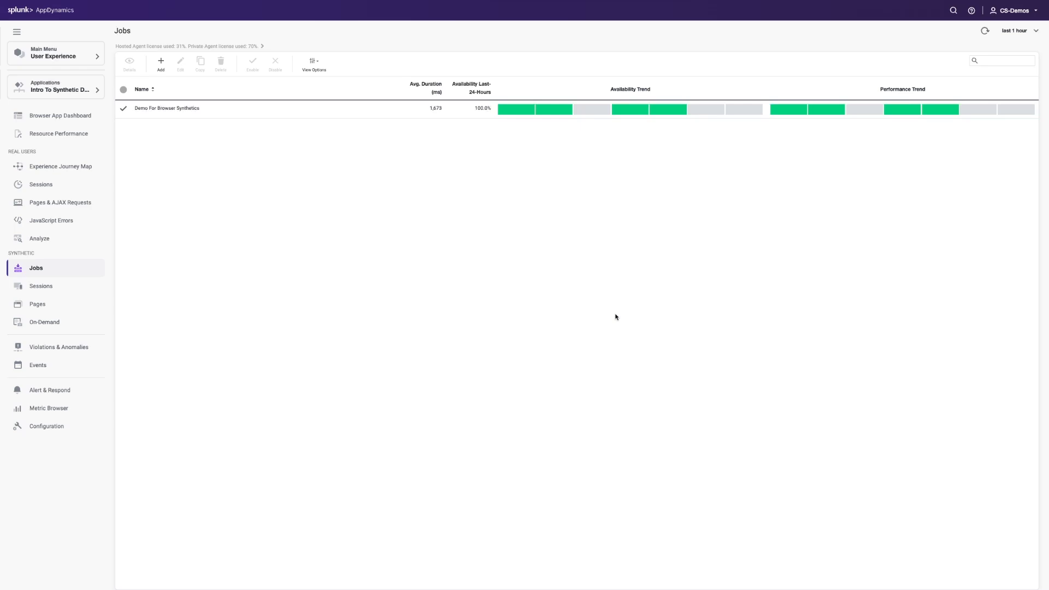
# Open the session records of the Demo For Browser Synthetics job and examine their charts, from availability trend to least available jobs
pyautogui.doubleClick(196, 108)
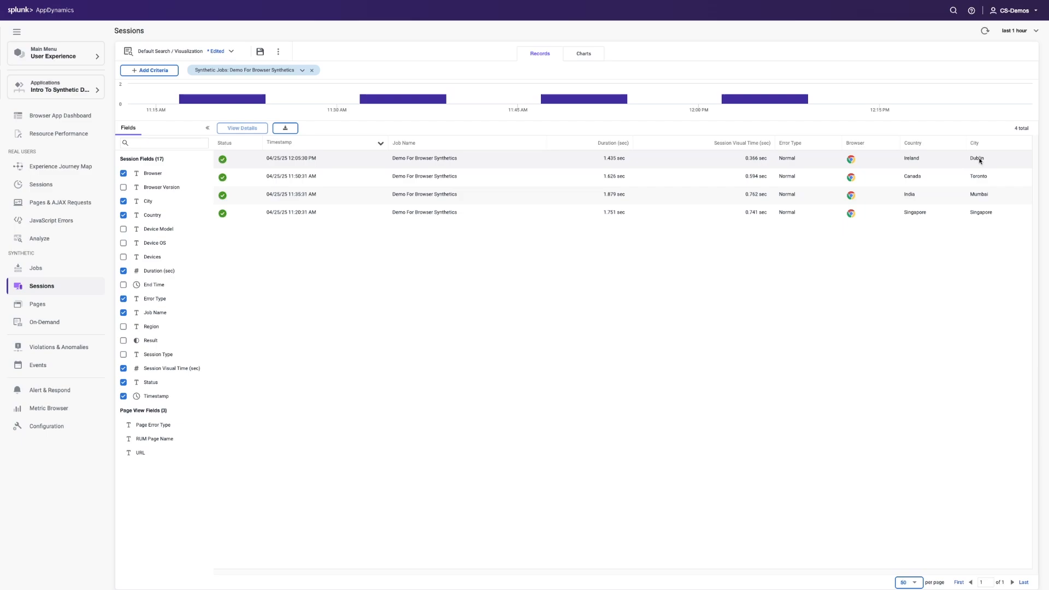
pyautogui.click(927, 159)
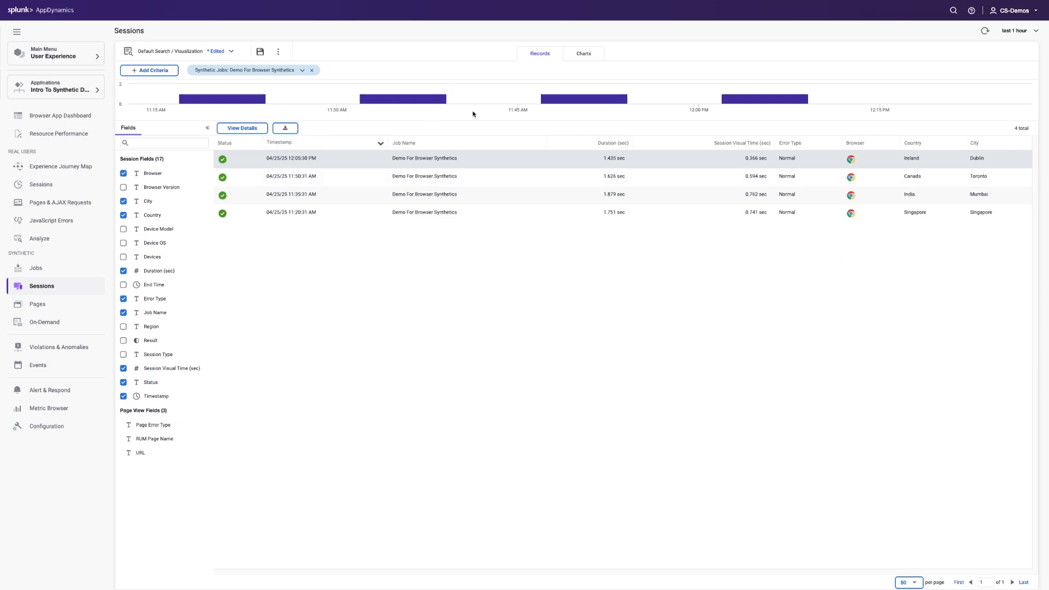
pyautogui.click(581, 53)
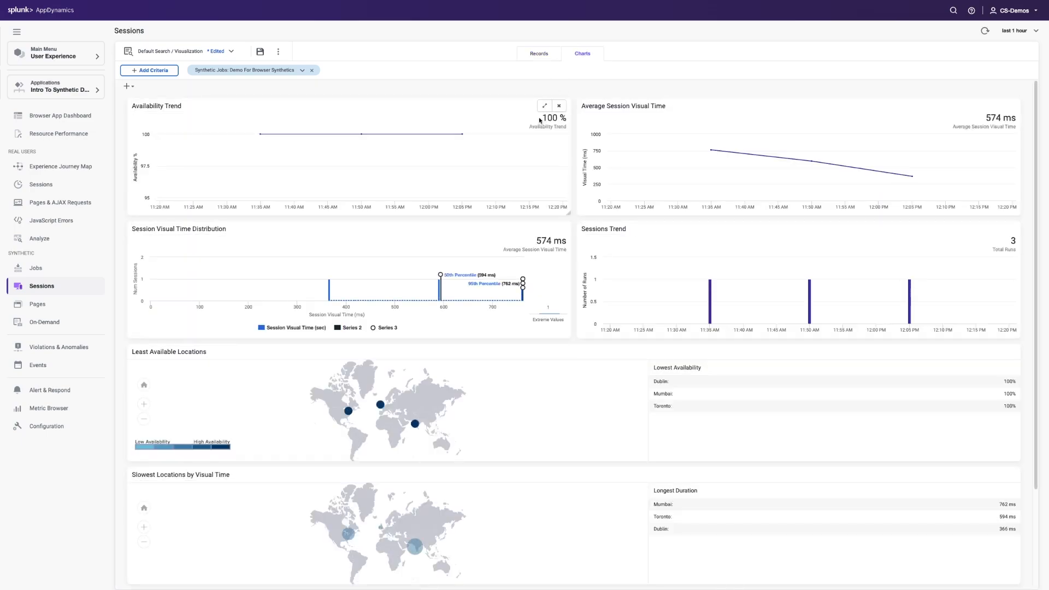
pyautogui.scroll(-2, 517, 198)
pyautogui.scroll(2, 517, 191)
pyautogui.scroll(-1, 392, 392)
pyautogui.scroll(-2, 383, 476)
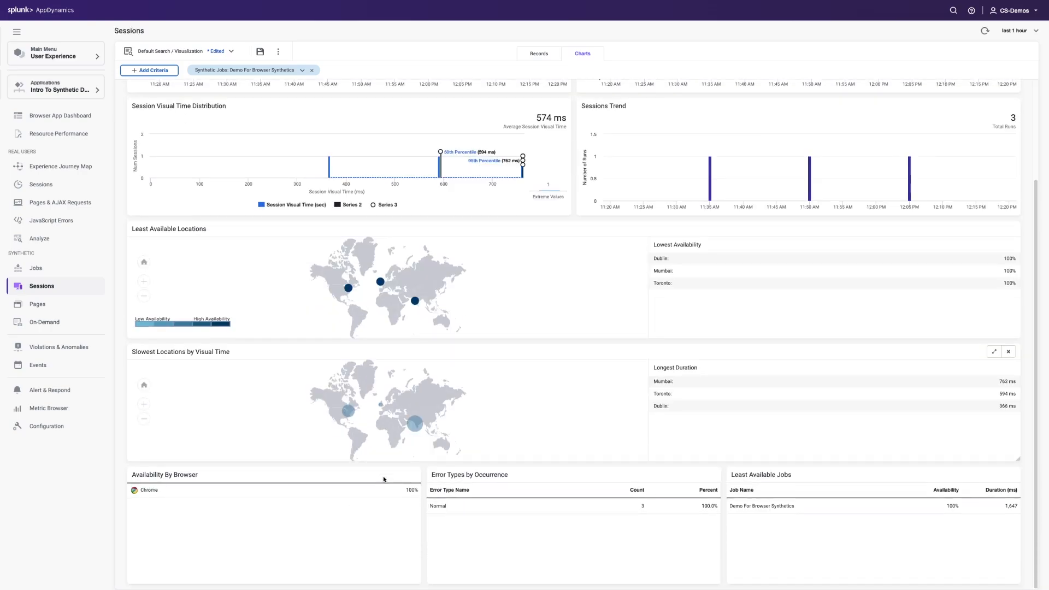
pyautogui.scroll(-1, 339, 526)
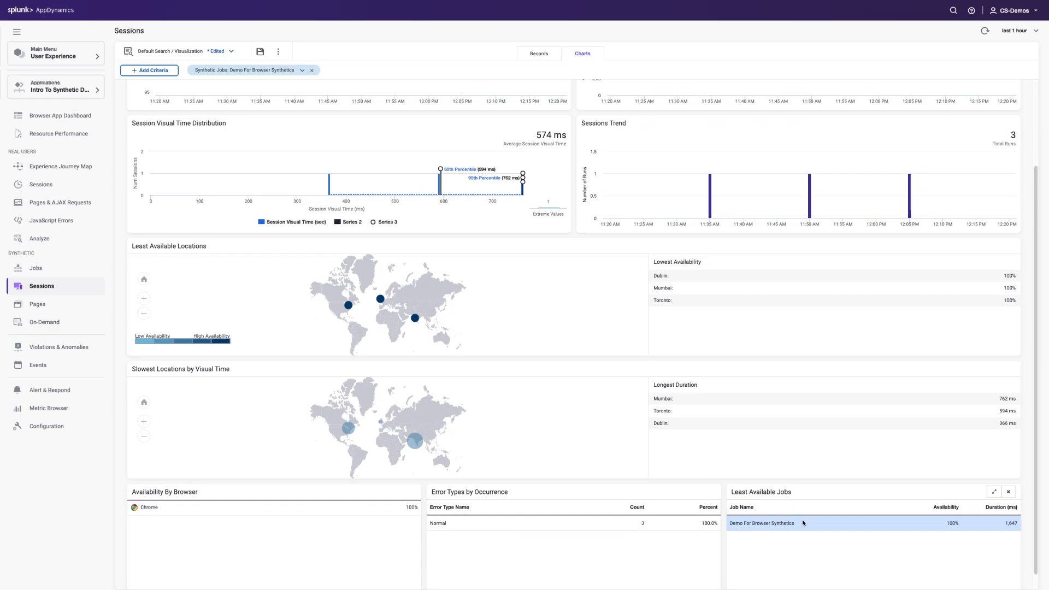
# Return to the session records, open the 12:05:30 PM Dublin session and examine its last screenshot
pyautogui.click(539, 54)
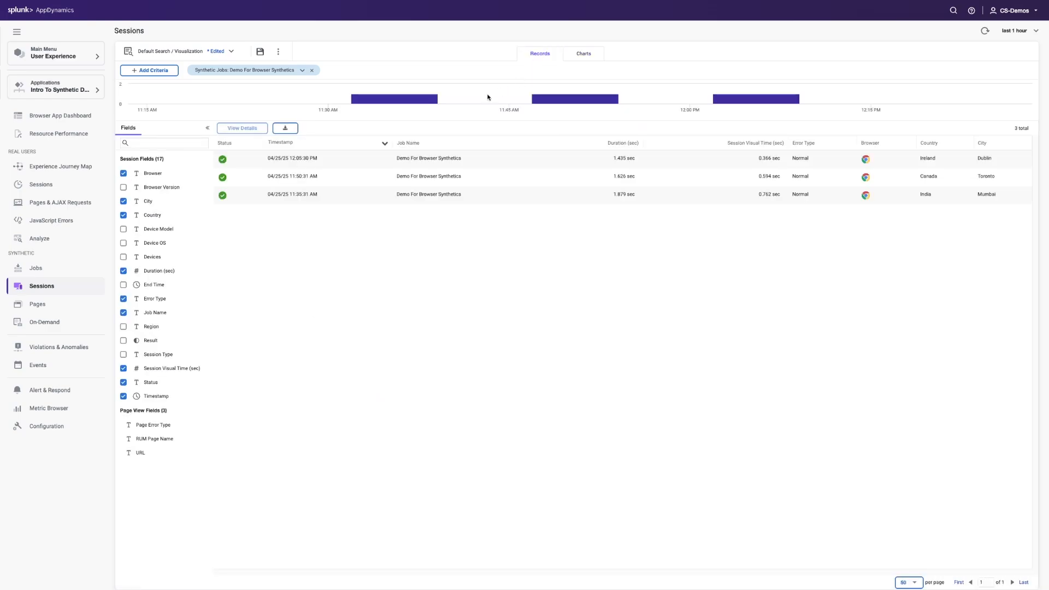
pyautogui.doubleClick(294, 165)
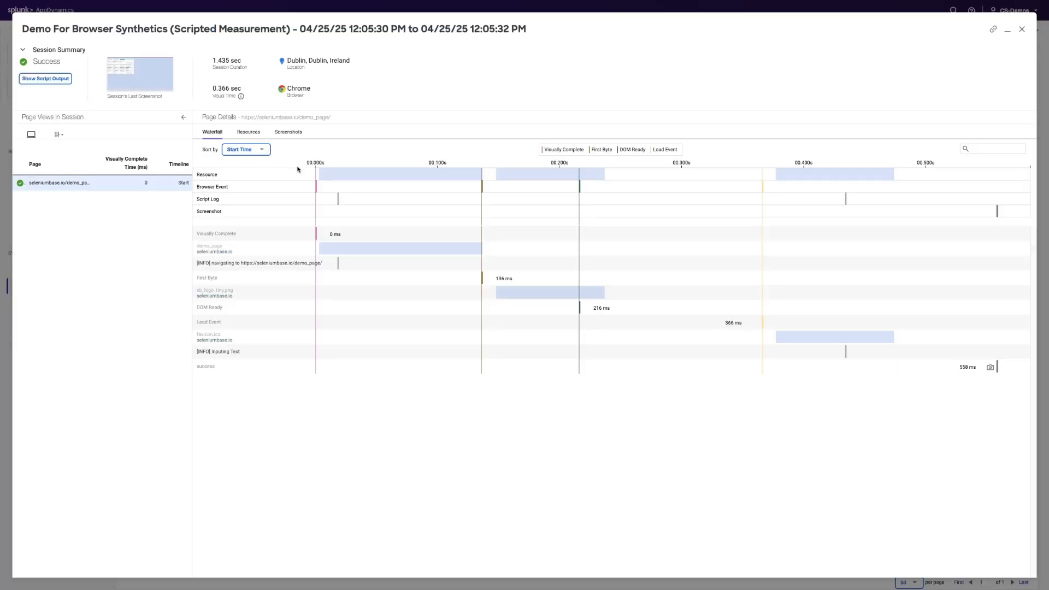
pyautogui.click(148, 78)
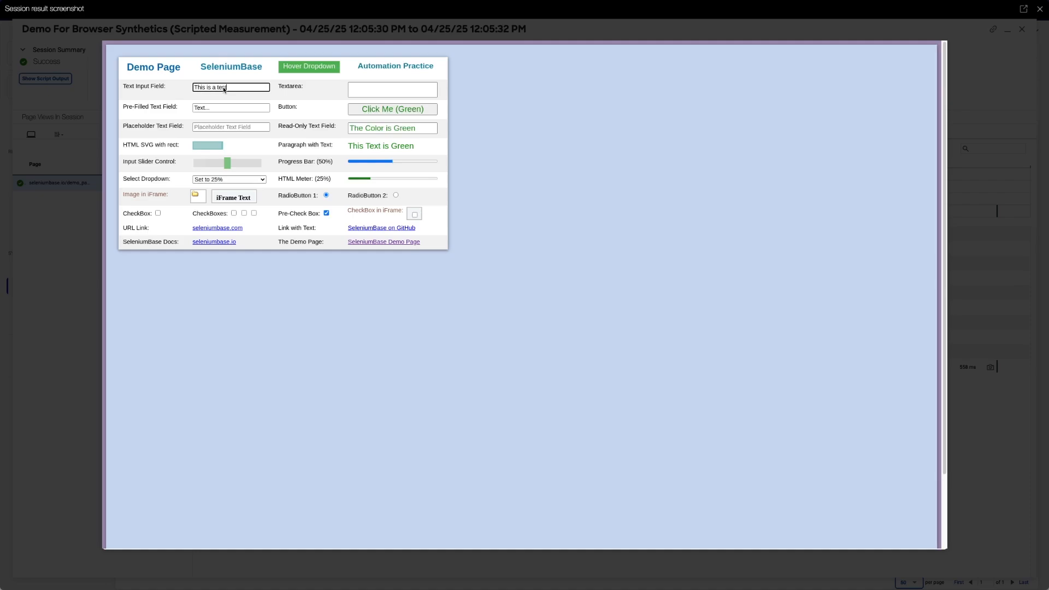
pyautogui.scroll(-1, 275, 157)
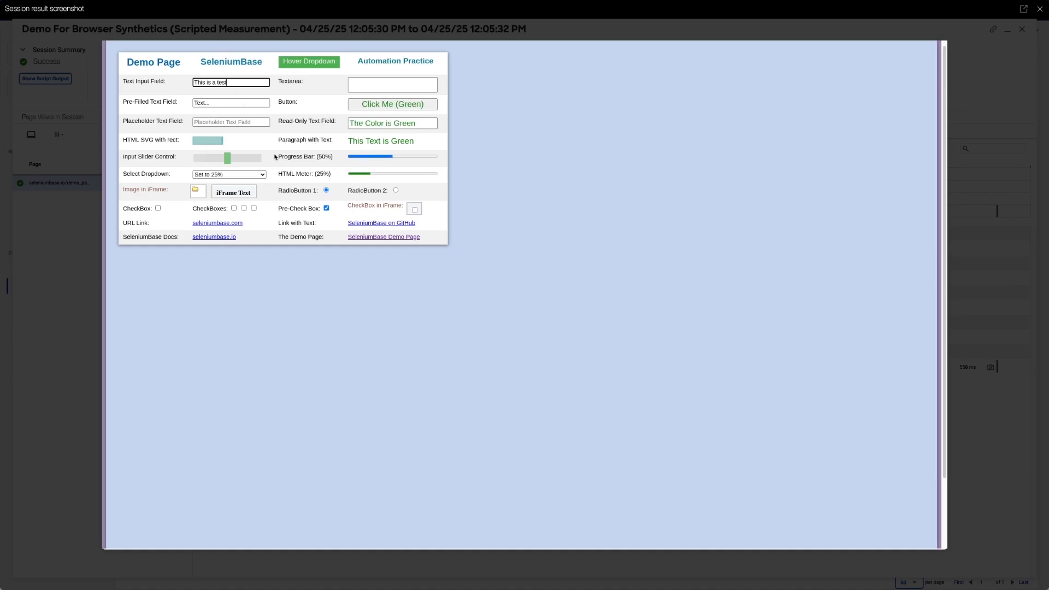
# Examine the script output of the 12:05:30 PM session, including its navigation message, and close the session details
pyautogui.press('Escape')
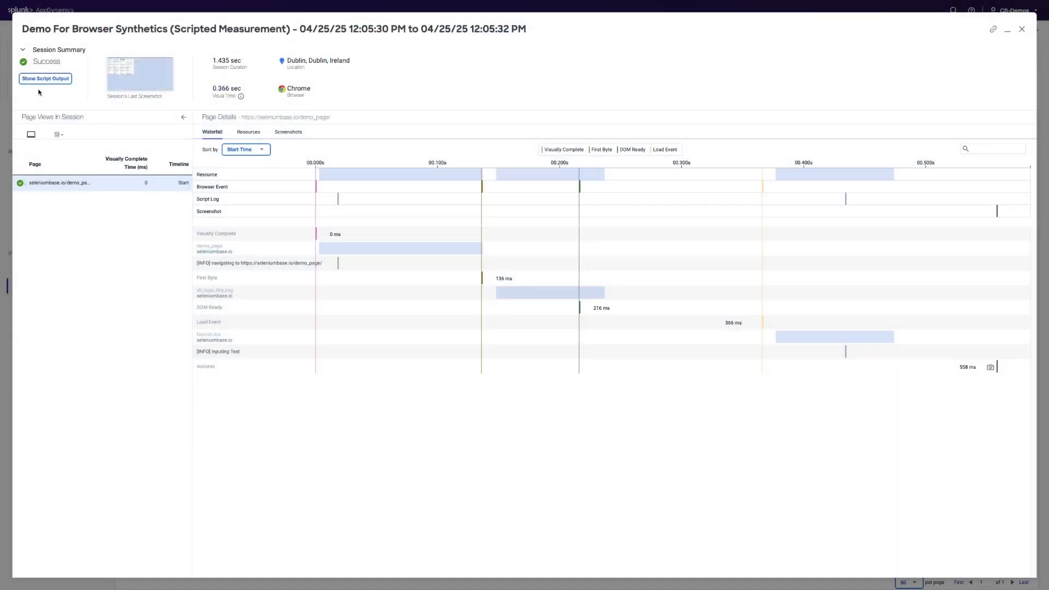
pyautogui.click(39, 78)
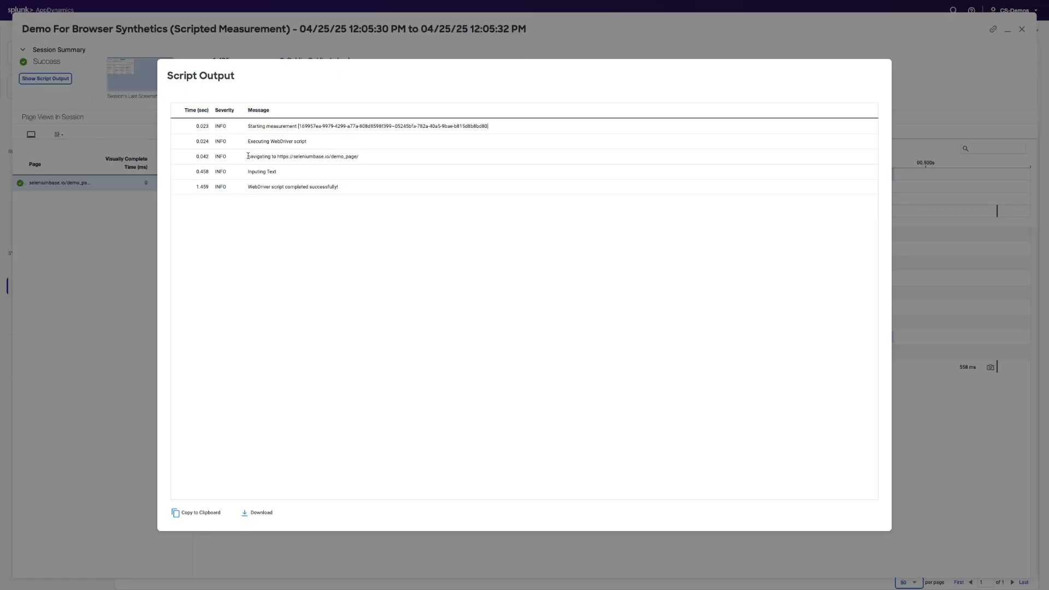
pyautogui.moveTo(248, 157); pyautogui.dragTo(363, 159)
pyautogui.click(363, 159)
pyautogui.click(927, 92)
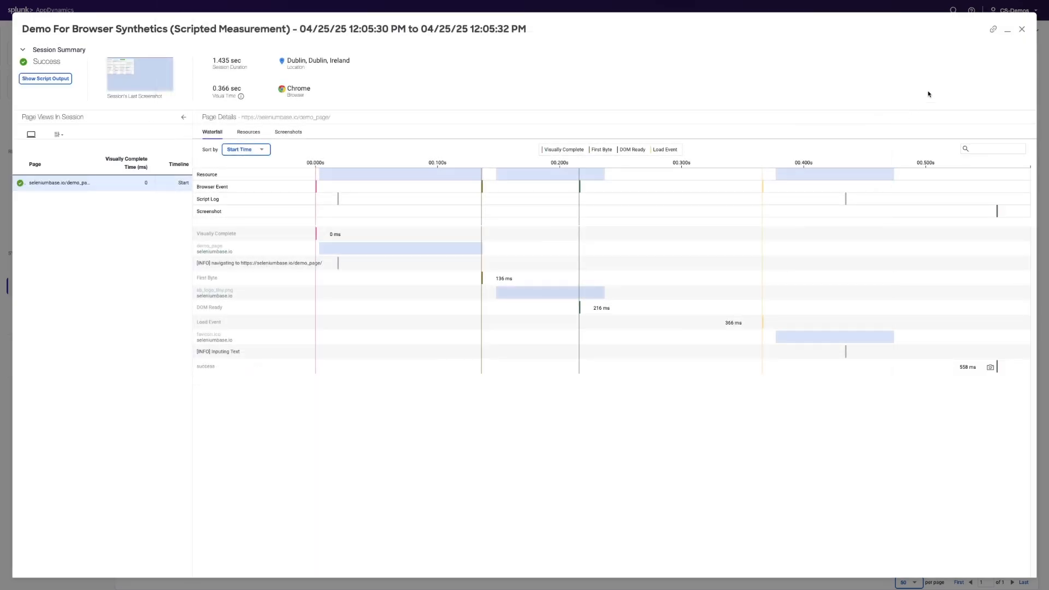
pyautogui.click(1022, 29)
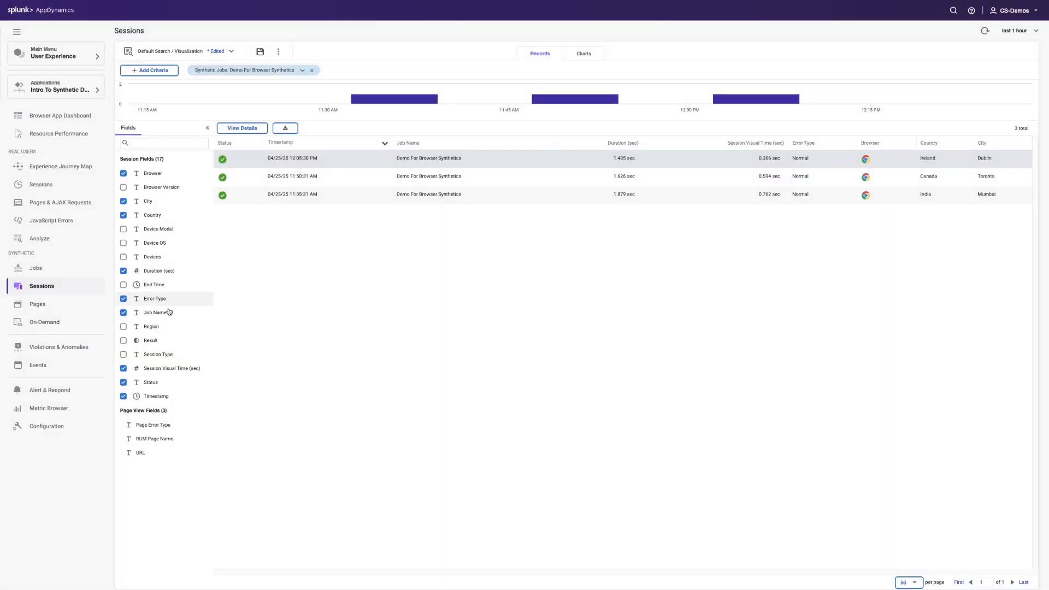
# Open the Synthetic Availability health rule from Alert & Respond and review its affected entities and critical criteria
pyautogui.click(62, 391)
pyautogui.click(76, 99)
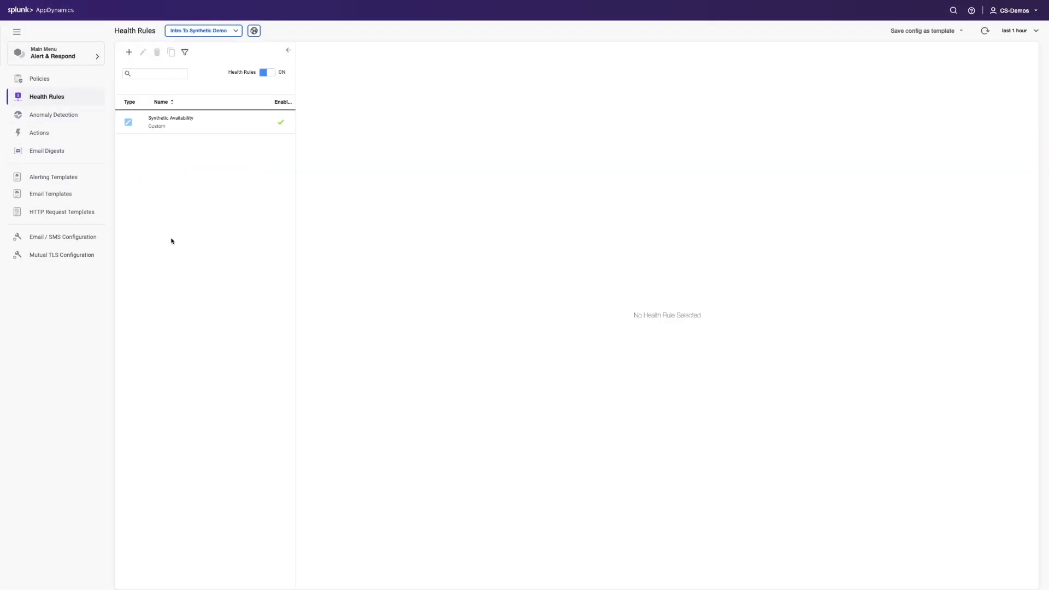
pyautogui.doubleClick(205, 117)
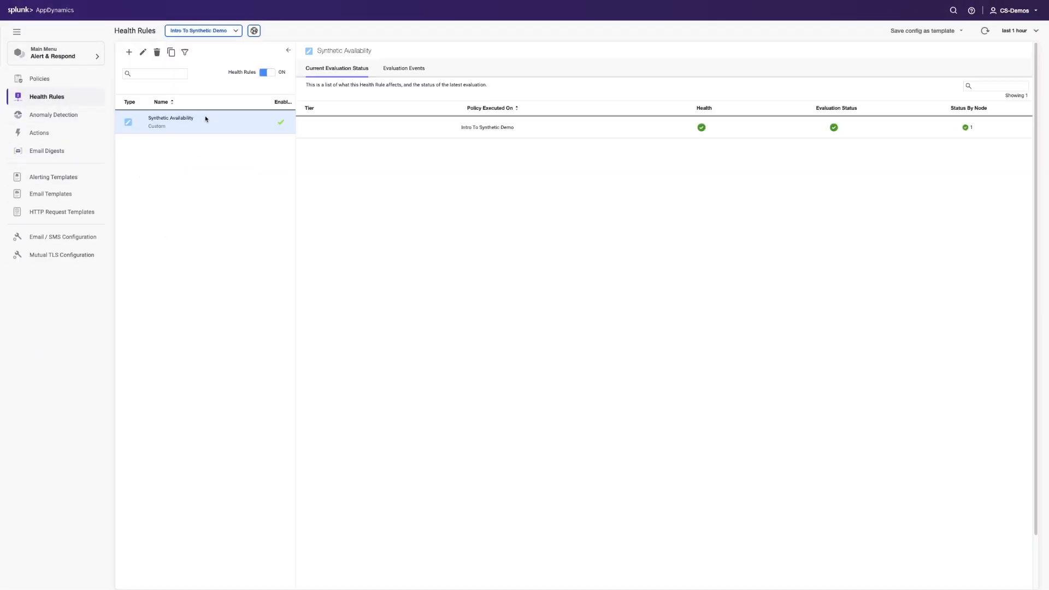
pyautogui.click(408, 165)
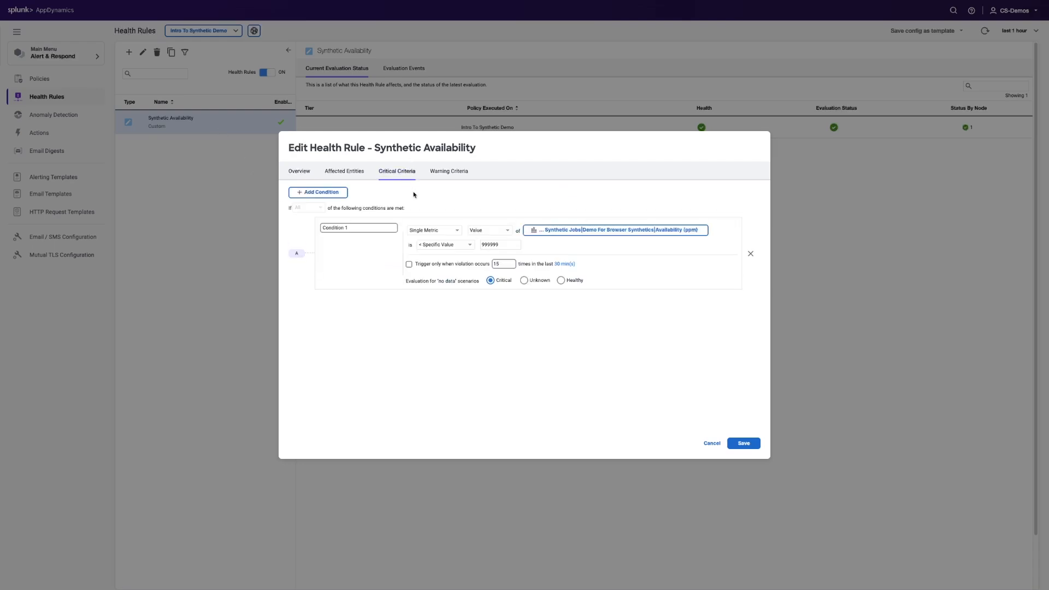
pyautogui.click(344, 172)
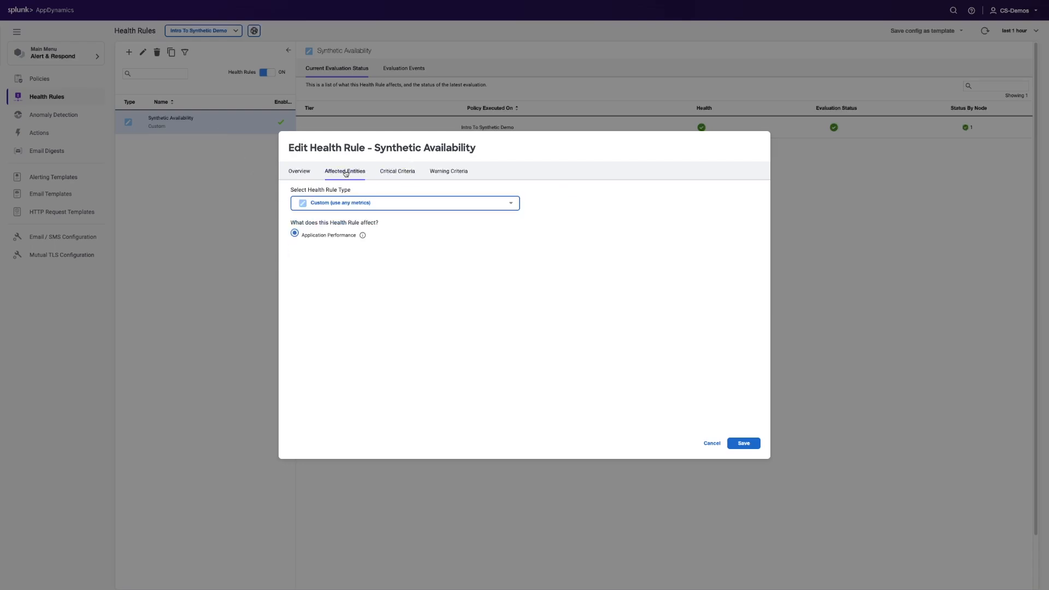
pyautogui.click(396, 170)
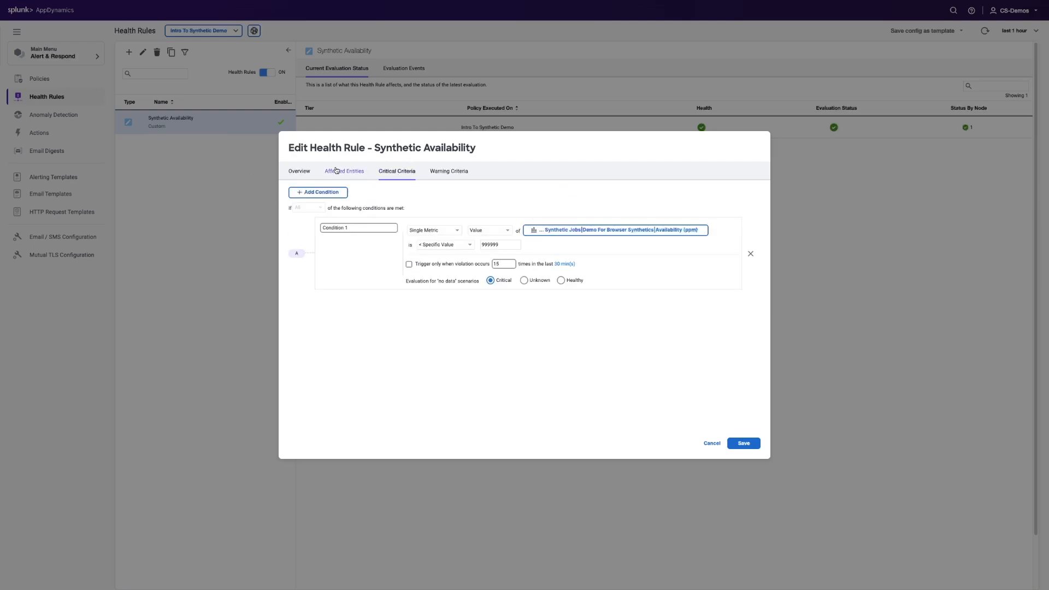
# Review the metrics available for the Demo For Browser Synthetics job in the rule's critical condition and leave the rule without saving
pyautogui.click(581, 230)
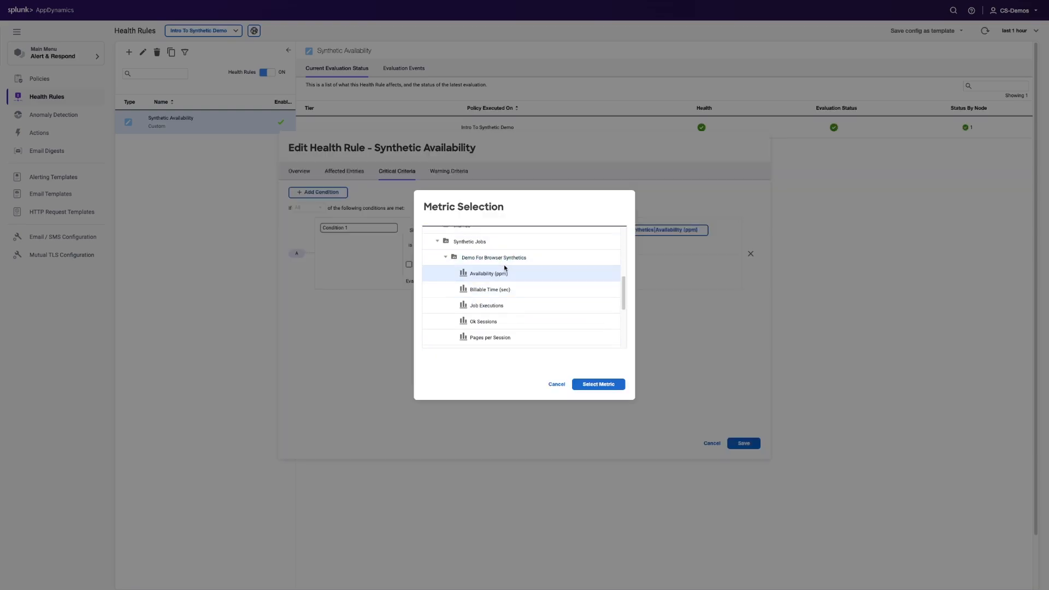
pyautogui.scroll(-1, 510, 275)
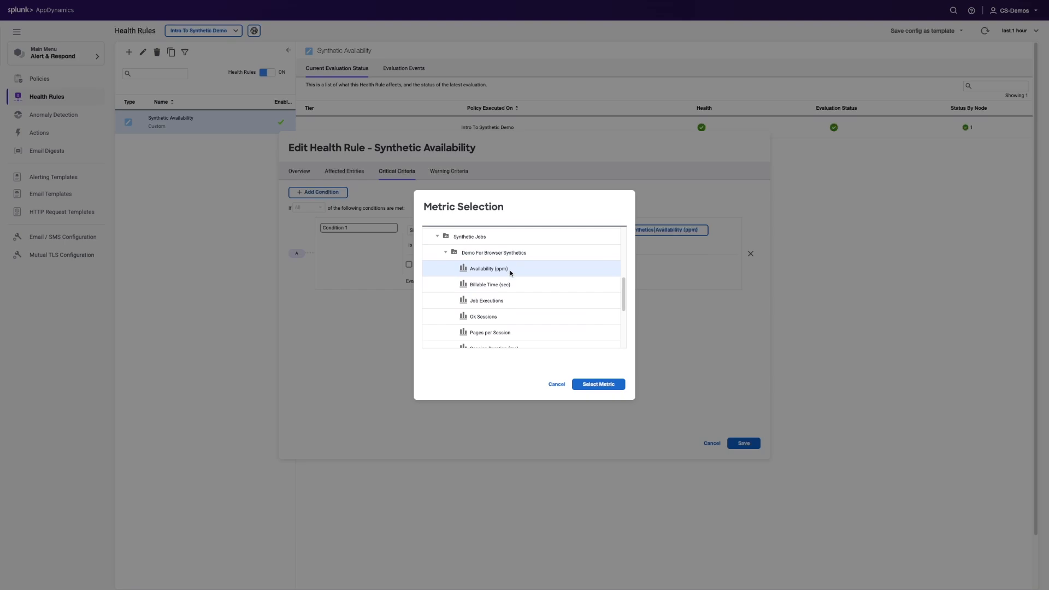
pyautogui.click(575, 385)
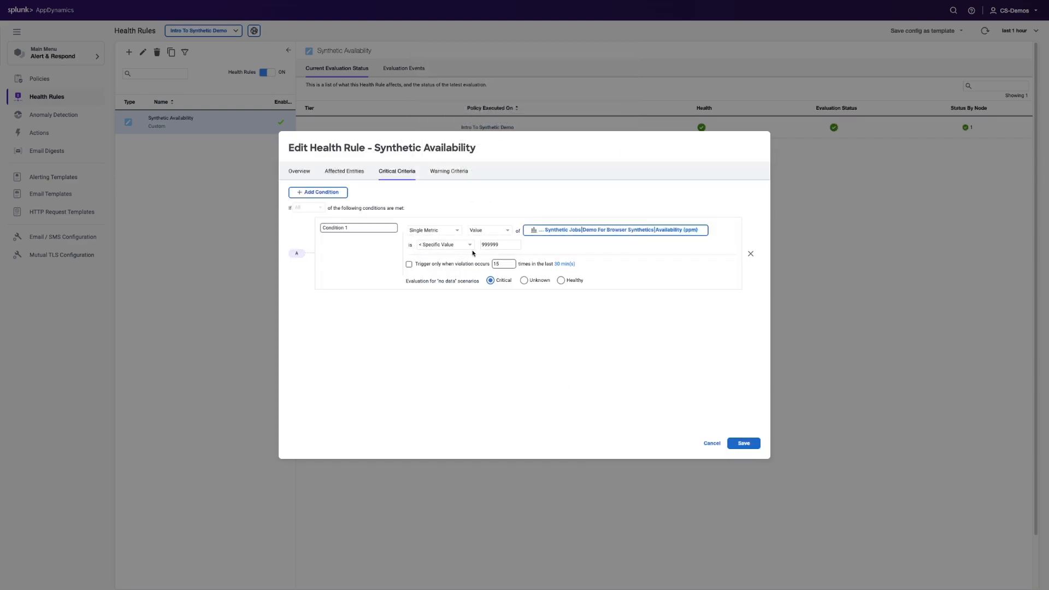
pyautogui.click(550, 233)
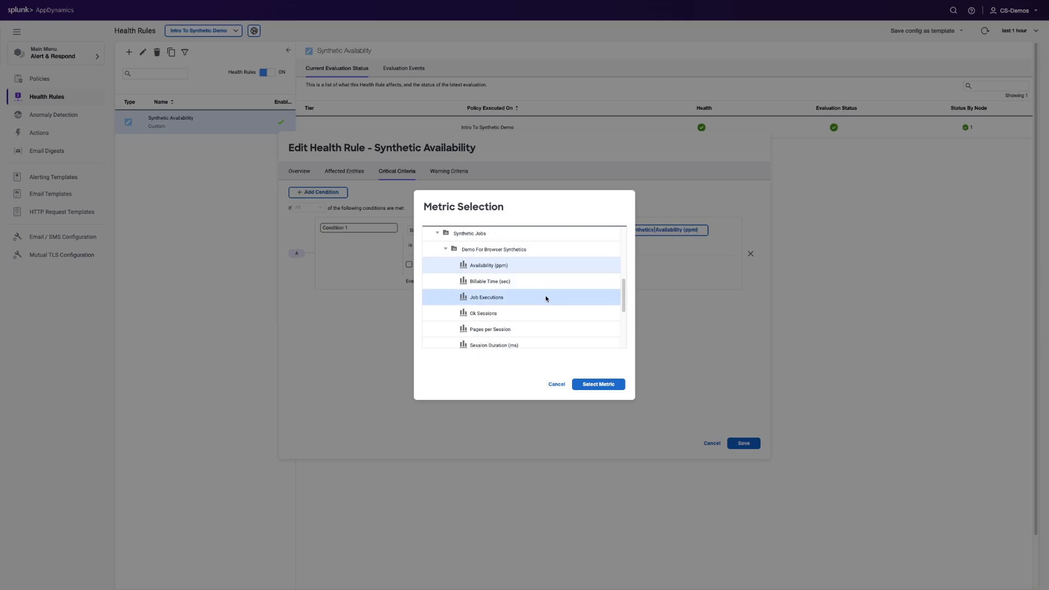
pyautogui.scroll(-1, 544, 289)
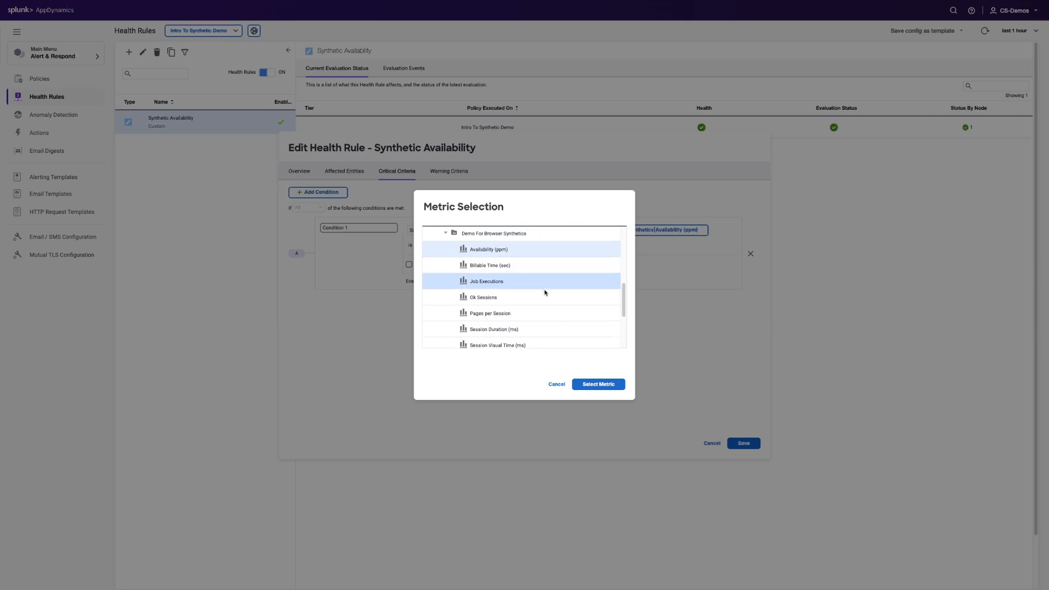
pyautogui.scroll(-1, 539, 291)
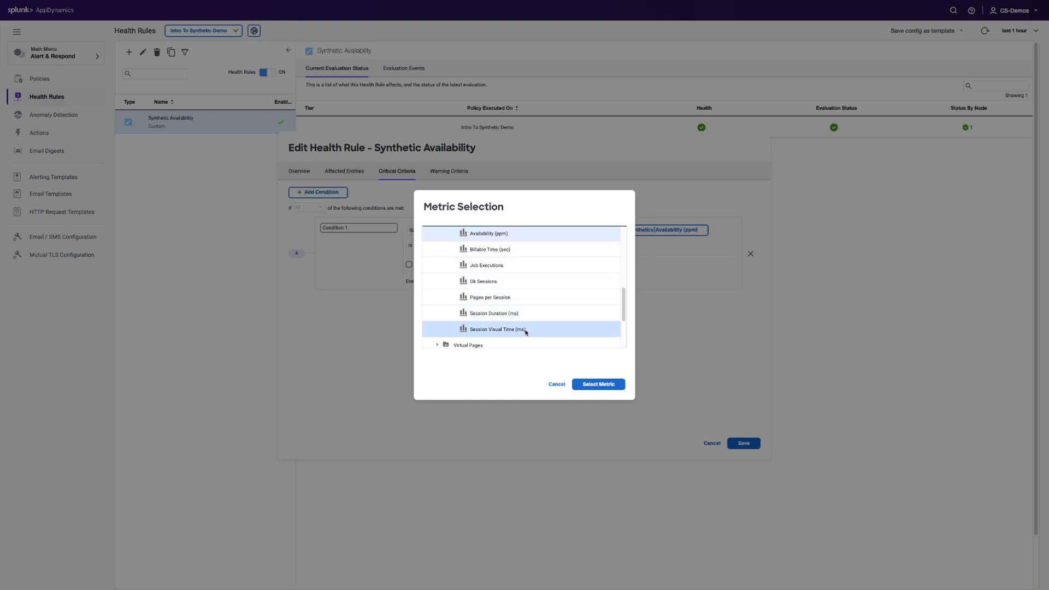
pyautogui.click(576, 385)
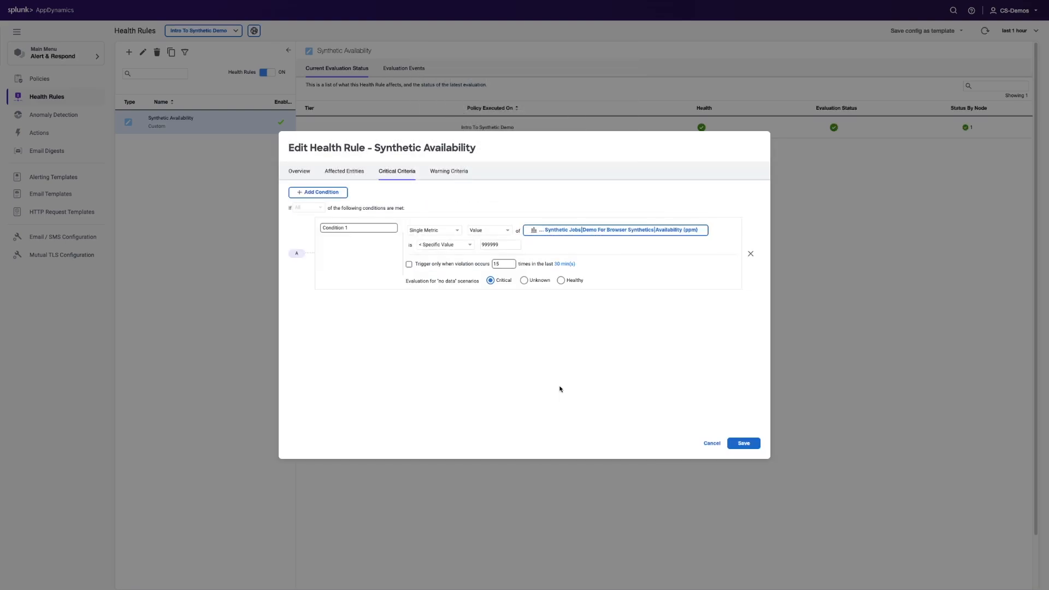
pyautogui.click(709, 443)
# Examine the Synthetic Availability and Synthetic Performance trigger events of the Synthetic Failures policy and leave it without saving
pyautogui.click(39, 78)
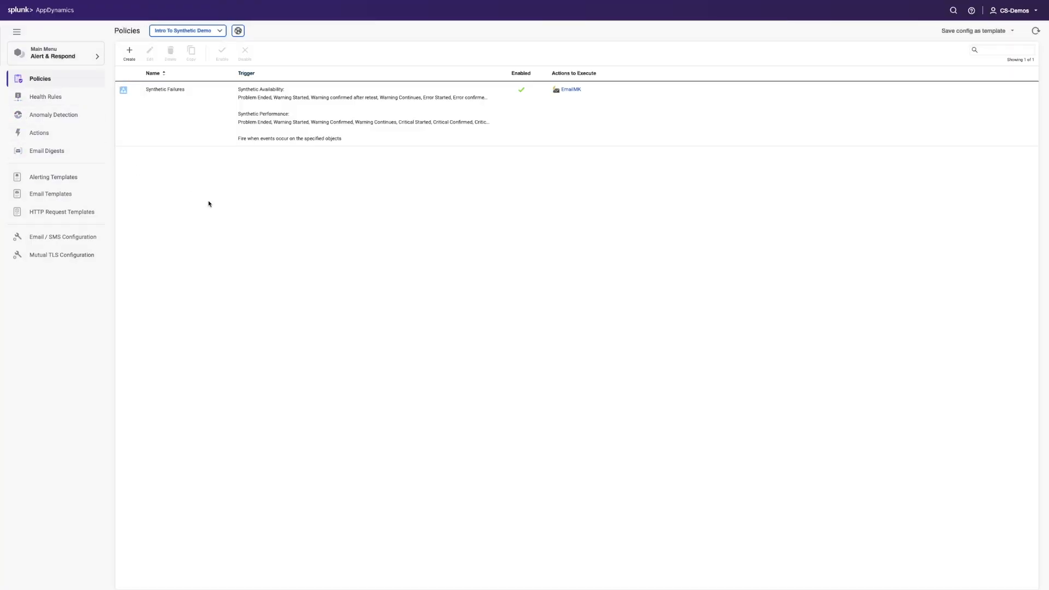
pyautogui.doubleClick(244, 110)
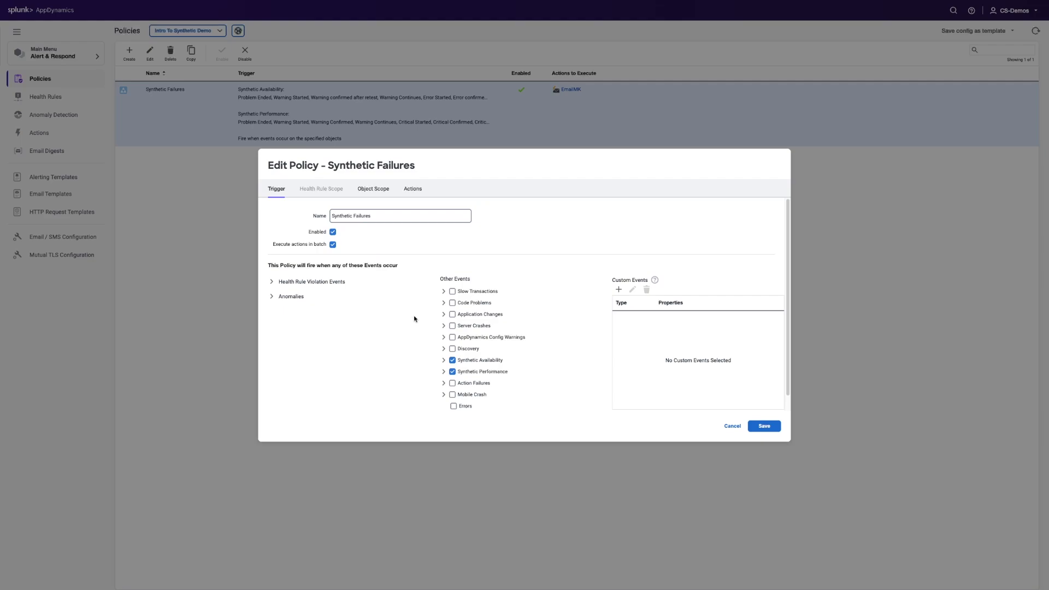
pyautogui.click(443, 360)
pyautogui.scroll(-2, 442, 382)
pyautogui.click(443, 384)
pyautogui.scroll(-2, 443, 383)
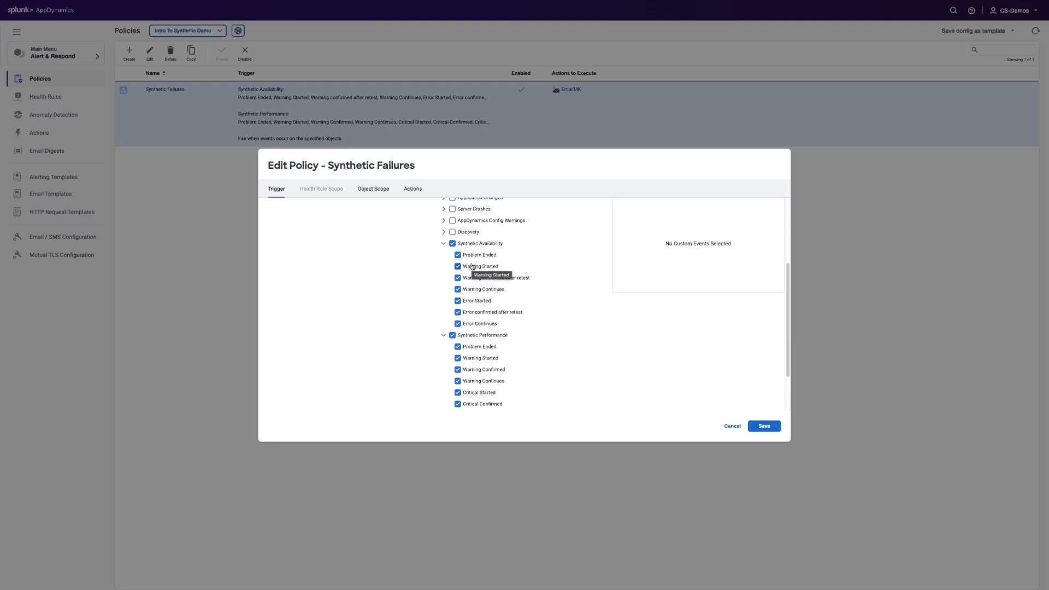
pyautogui.scroll(-1, 473, 266)
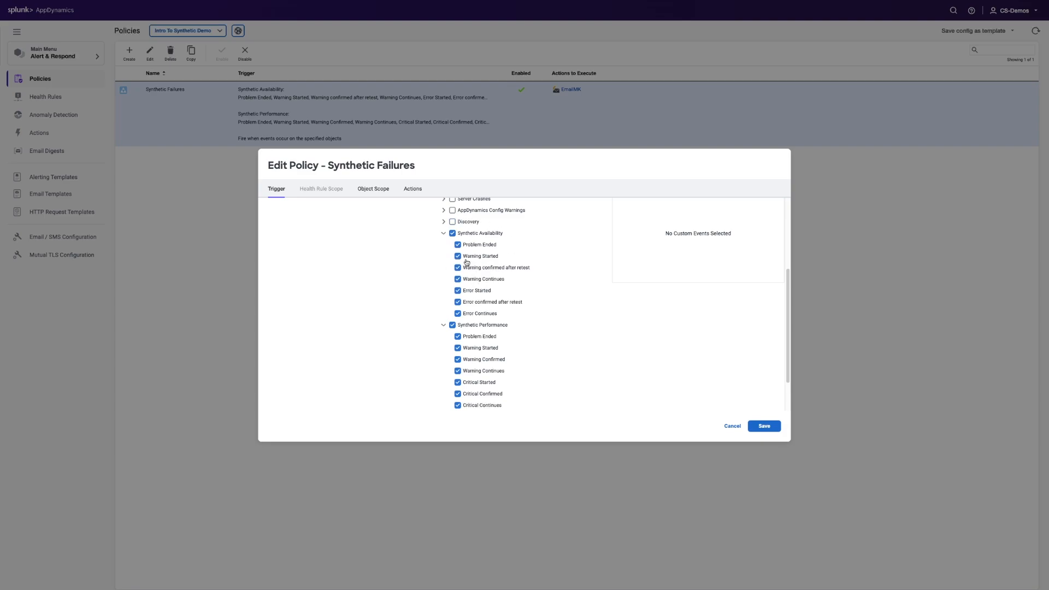
pyautogui.scroll(-1, 467, 263)
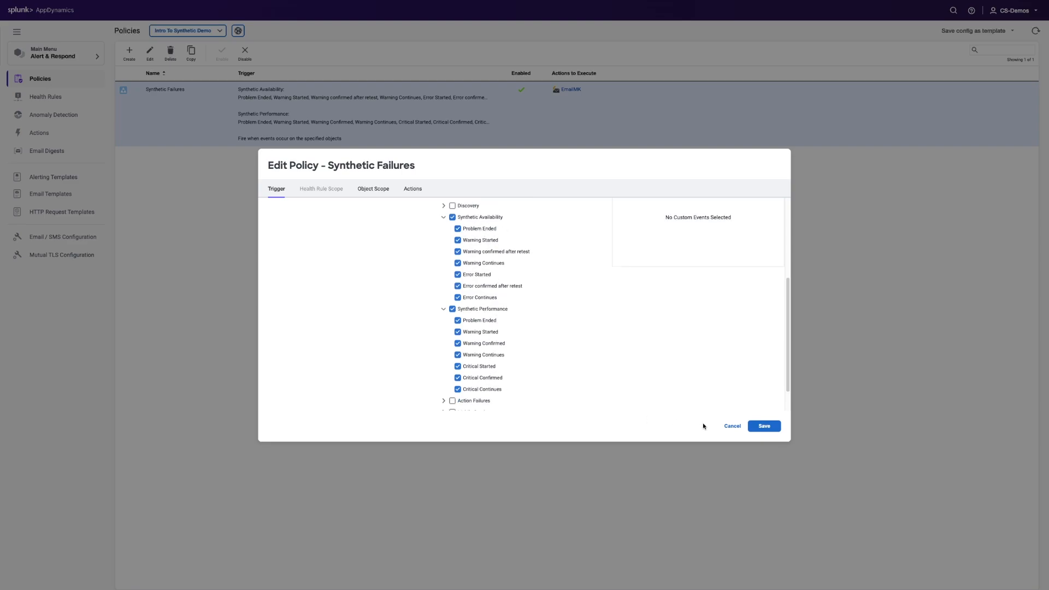
pyautogui.click(732, 427)
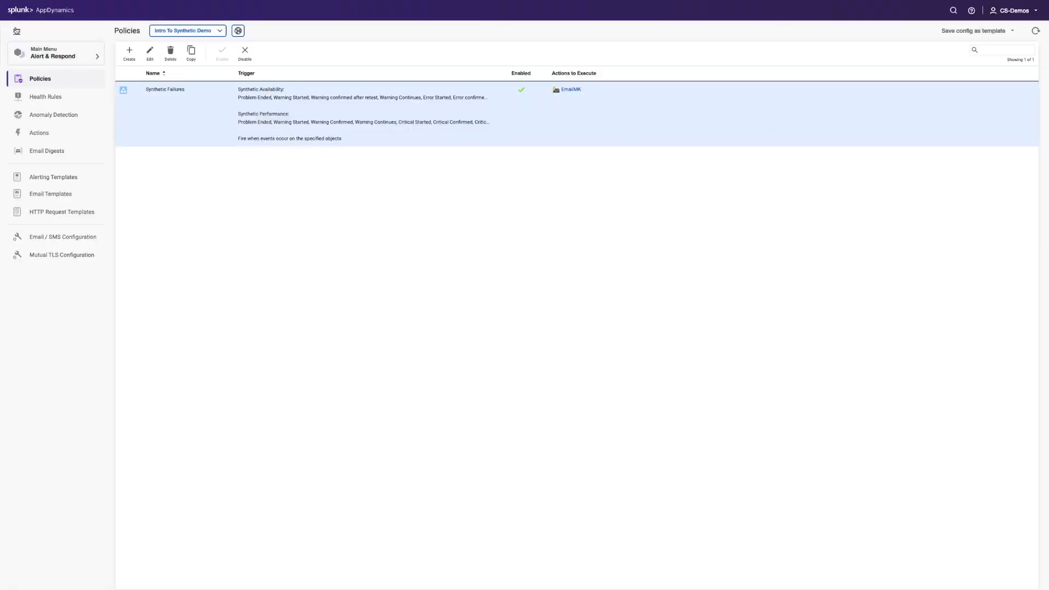
# Return to the home page and open the Intro To Synthetic Demo browser app under User Experience
pyautogui.click(36, 16)
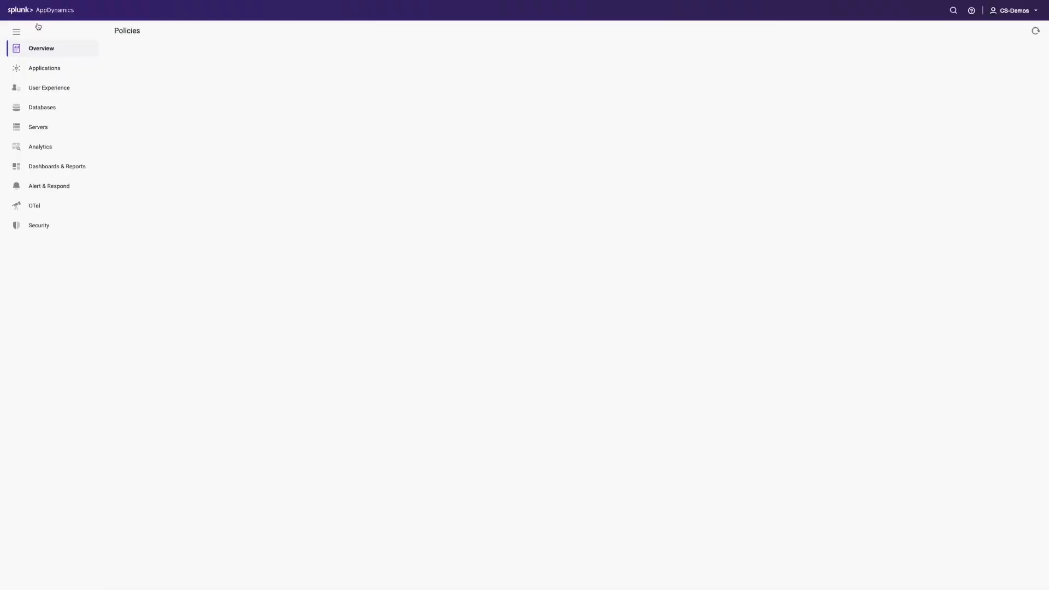
pyautogui.click(54, 86)
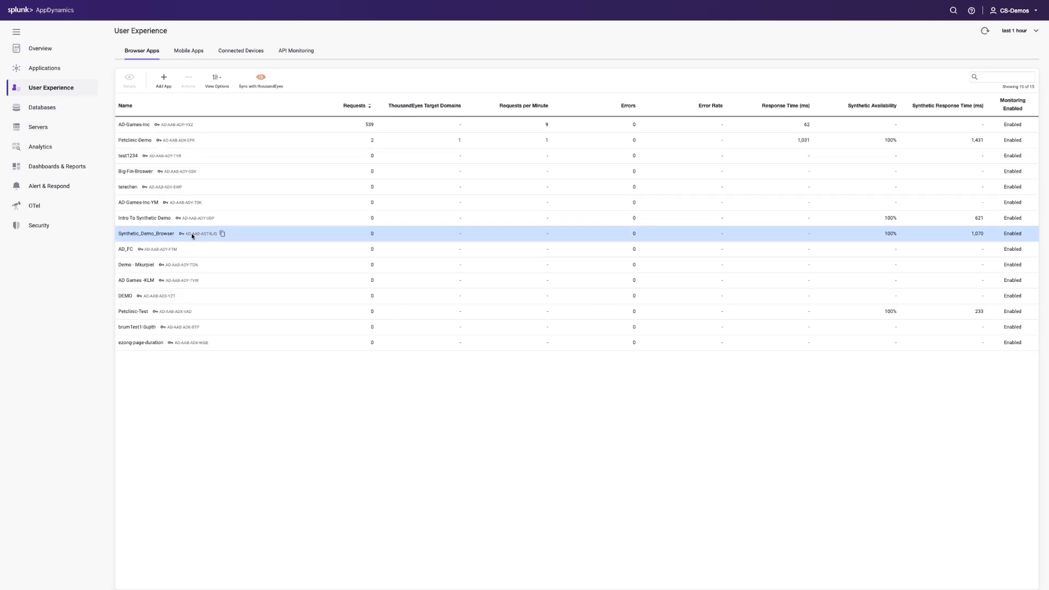
pyautogui.click(167, 217)
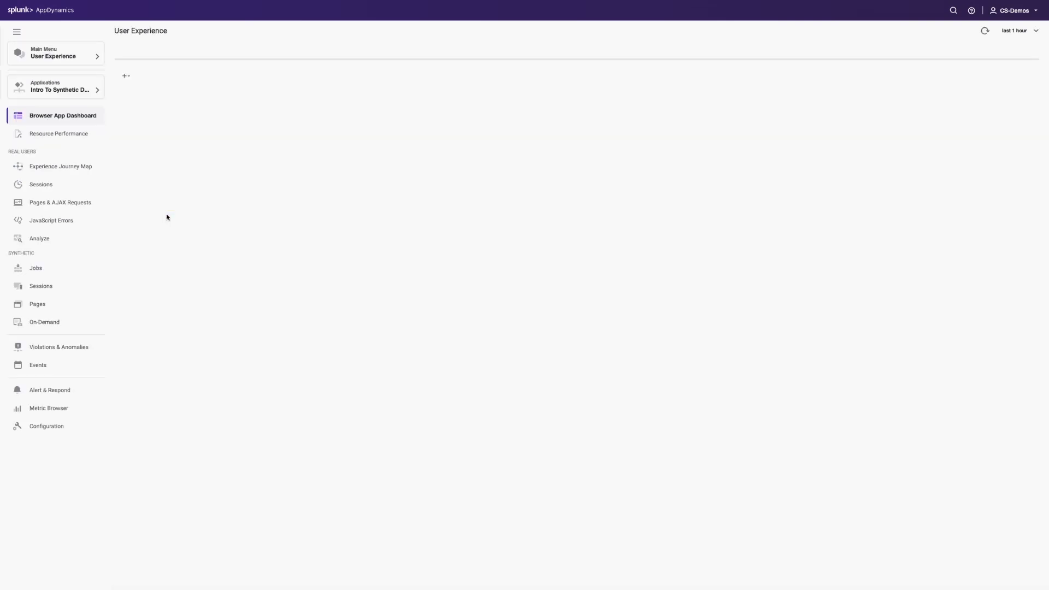
# Plot the Availability (ppm) metric of the Demo For Browser Synthetics job in the Metric Browser, examine its graph and close it
pyautogui.click(57, 408)
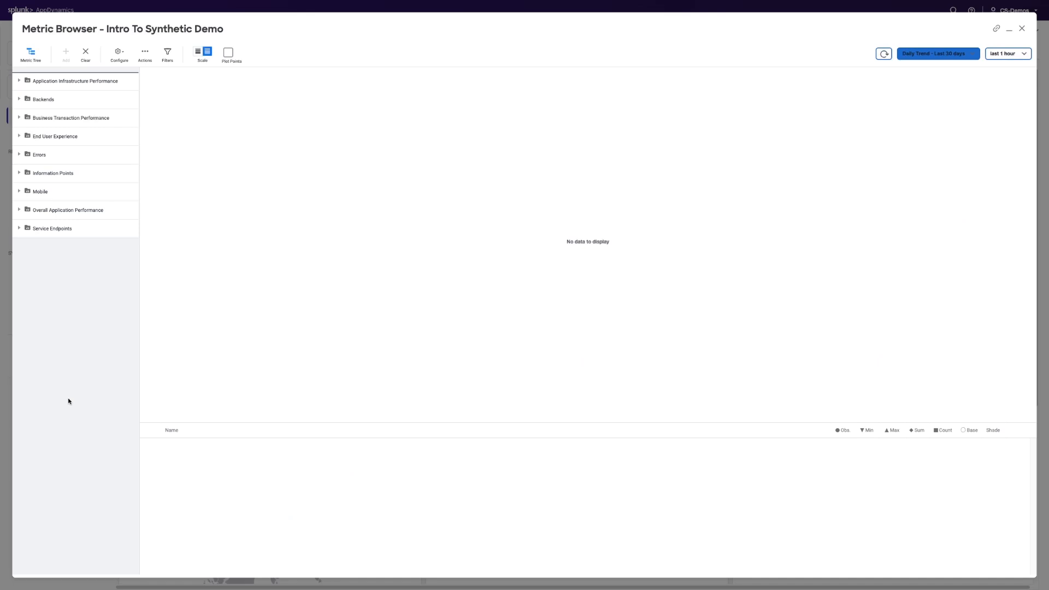
pyautogui.click(22, 134)
pyautogui.click(27, 285)
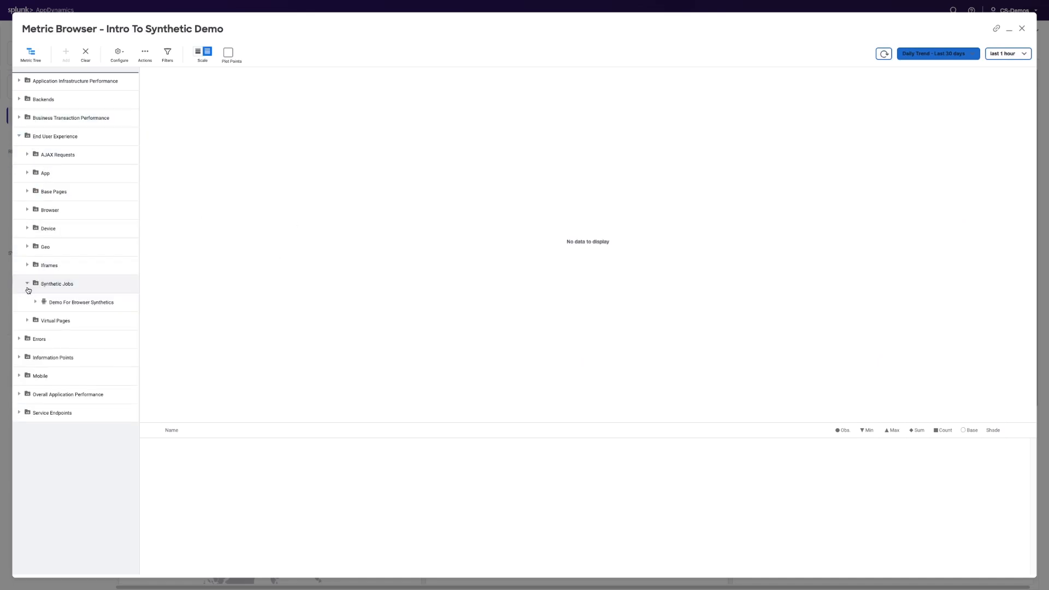
pyautogui.click(36, 302)
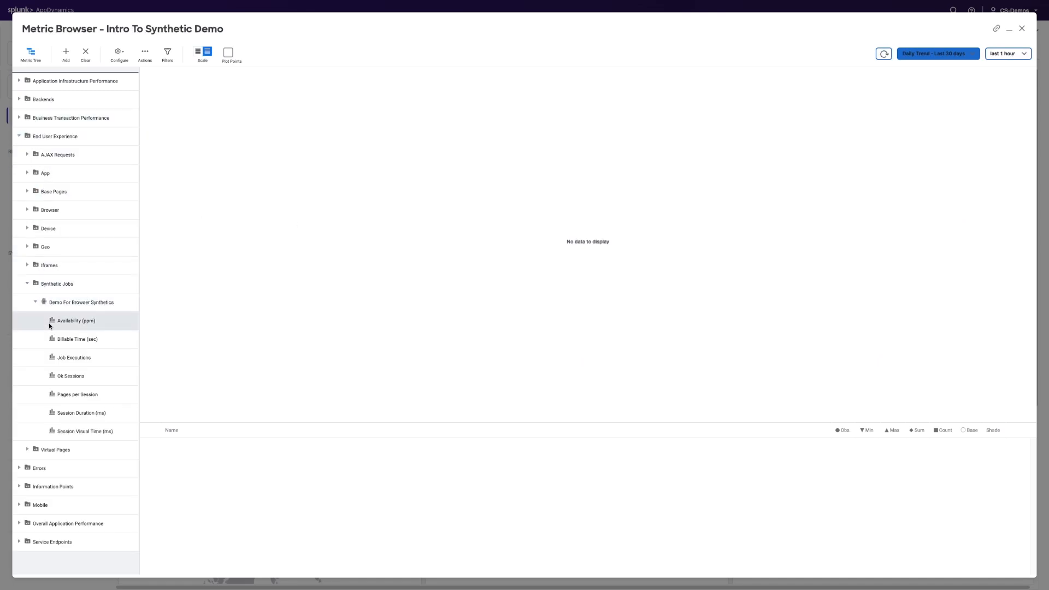
pyautogui.doubleClick(49, 326)
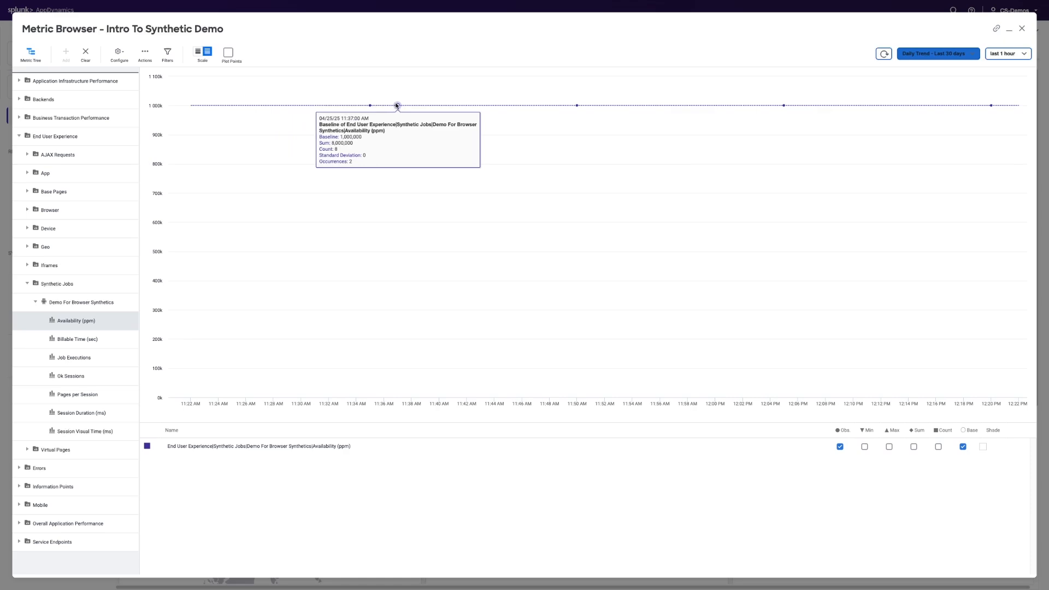
pyautogui.click(1021, 29)
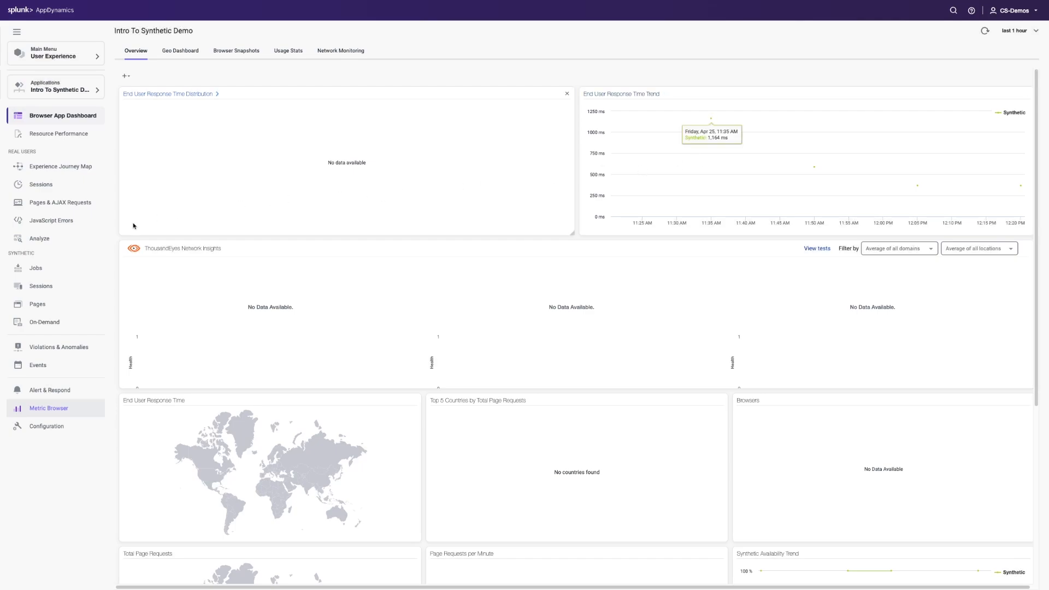
# Open the Intro To Synthetics Demo API collection in API Monitoring and open its Dog Breeds API job for editing
pyautogui.click(69, 83)
pyautogui.click(44, 12)
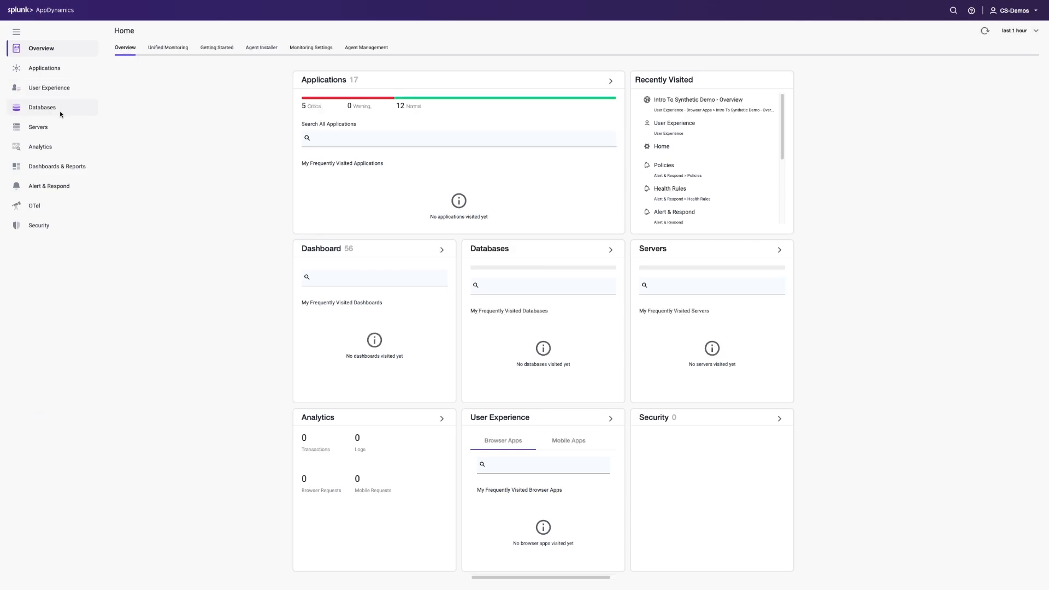
pyautogui.click(62, 90)
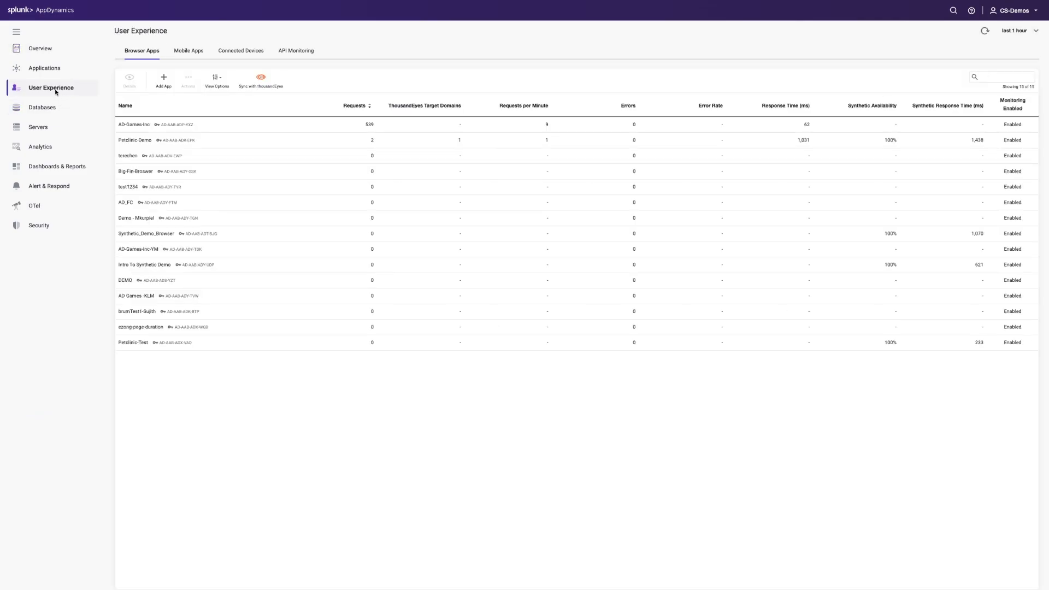
pyautogui.click(294, 51)
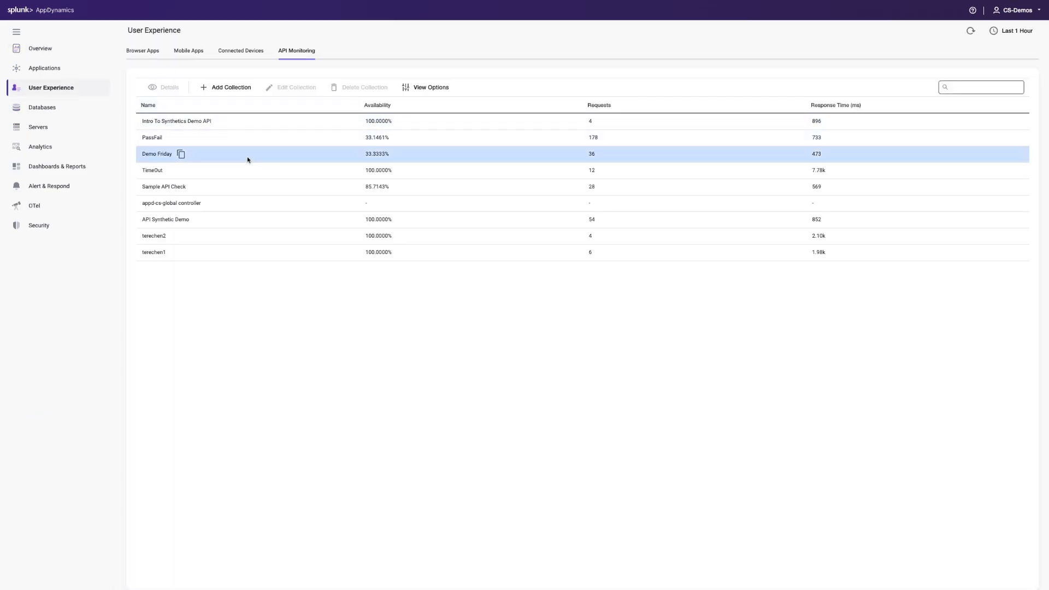
pyautogui.click(247, 121)
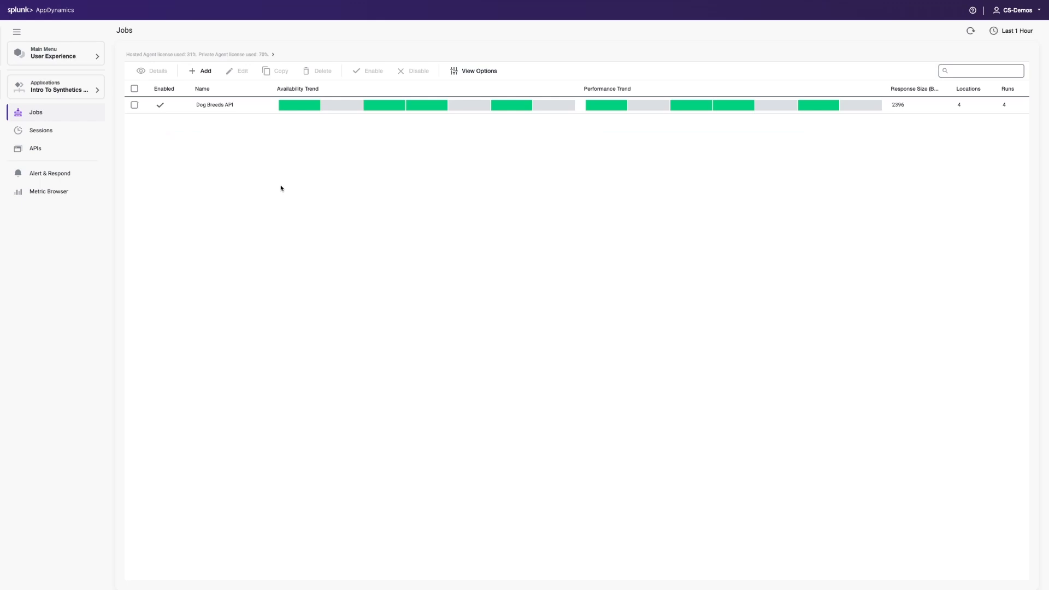
pyautogui.click(134, 105)
pyautogui.click(233, 79)
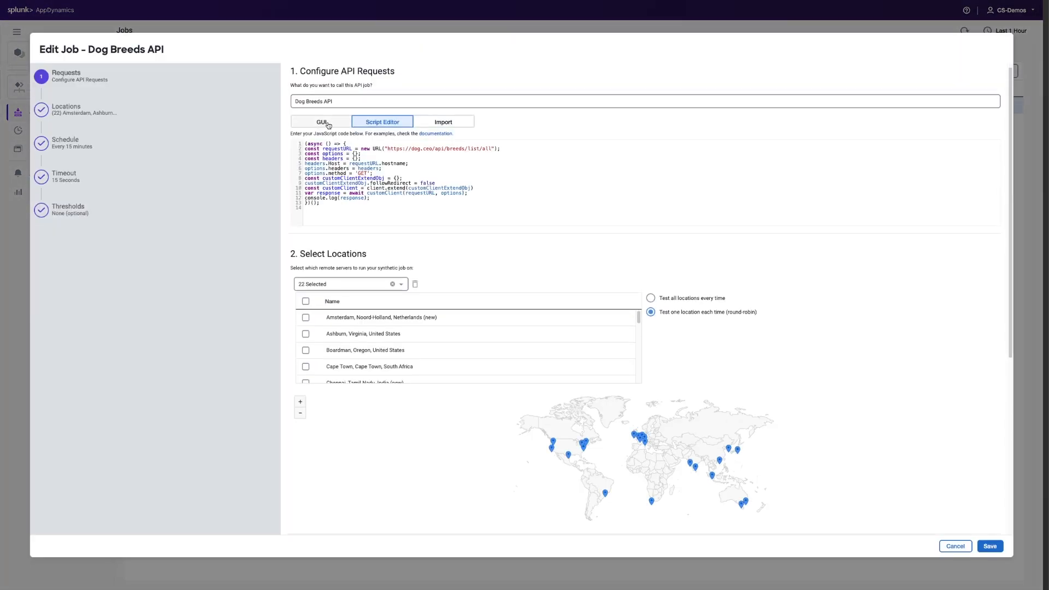
# Examine the GUI request builder of the Dog Breeds API job, including its URL field, Authentication and Response Validation options
pyautogui.click(321, 127)
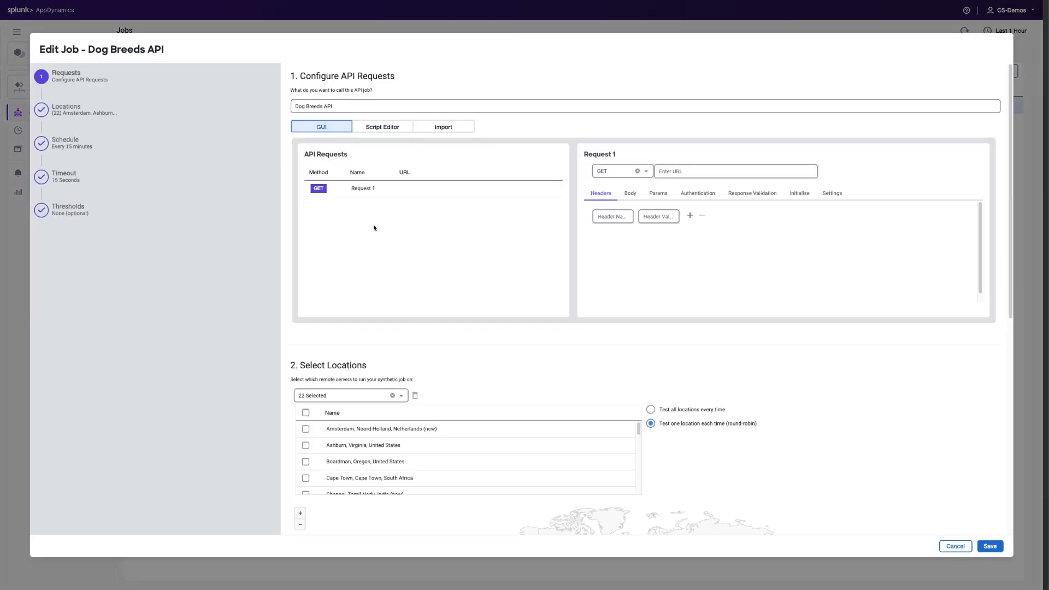
pyautogui.click(686, 176)
pyautogui.click(696, 197)
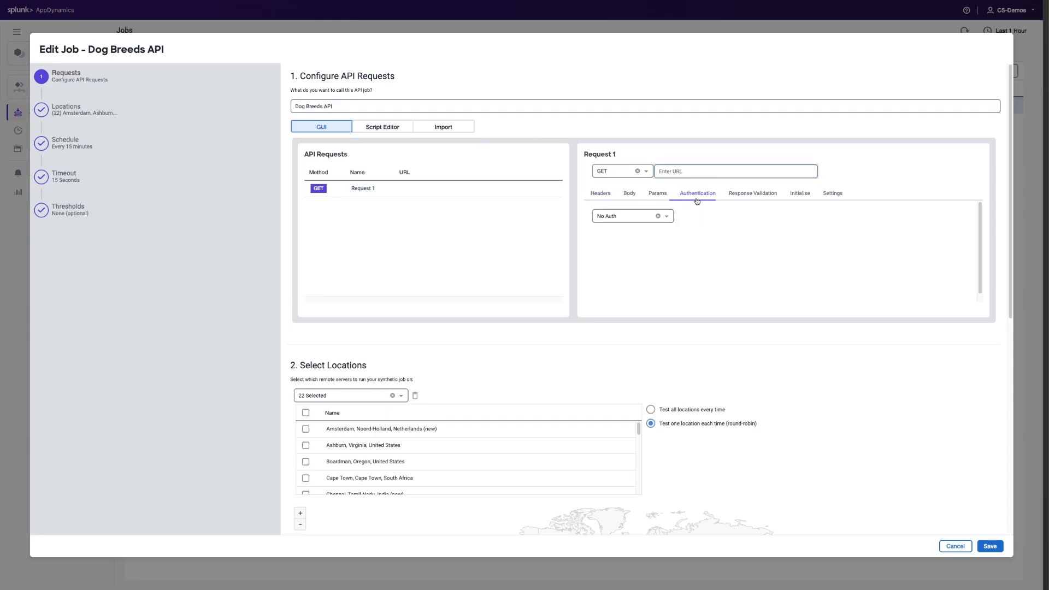
pyautogui.click(756, 197)
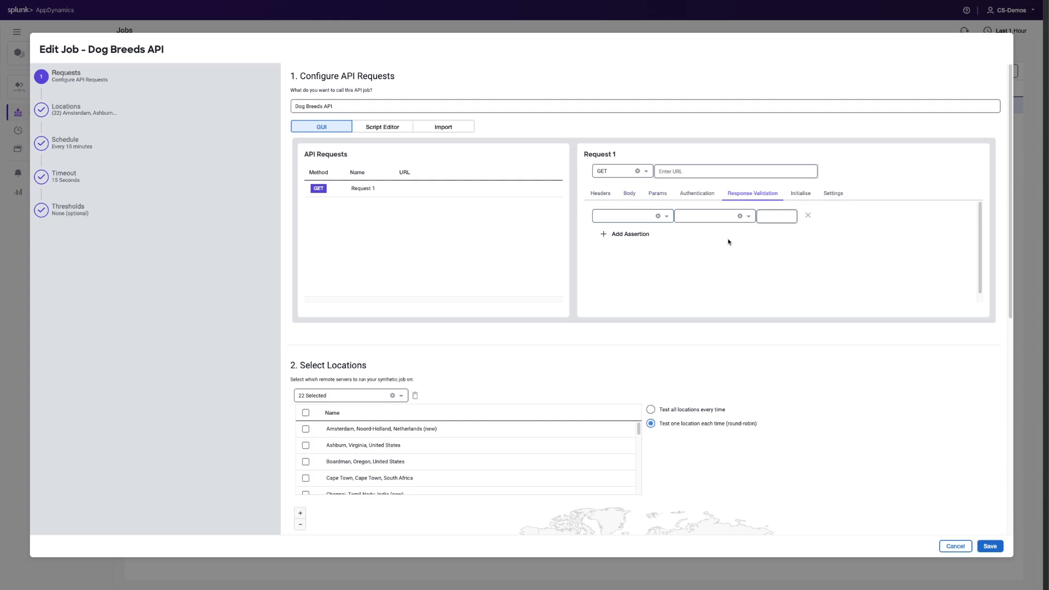
# Return to the job's script view and examine the request URL and the console.log(response) line
pyautogui.click(376, 127)
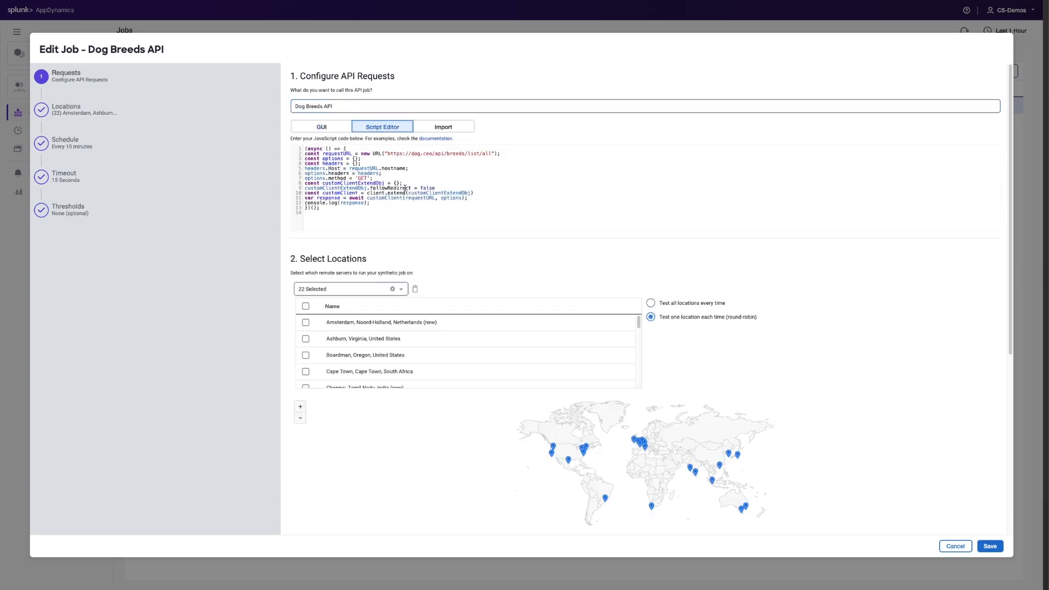
pyautogui.scroll(-1, 541, 311)
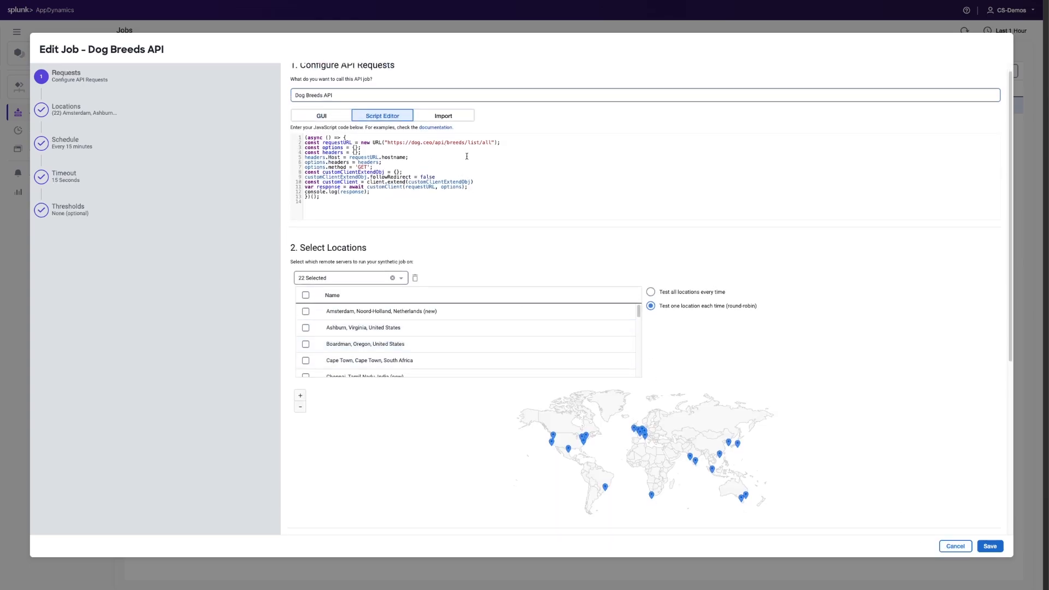
pyautogui.scroll(1, 421, 192)
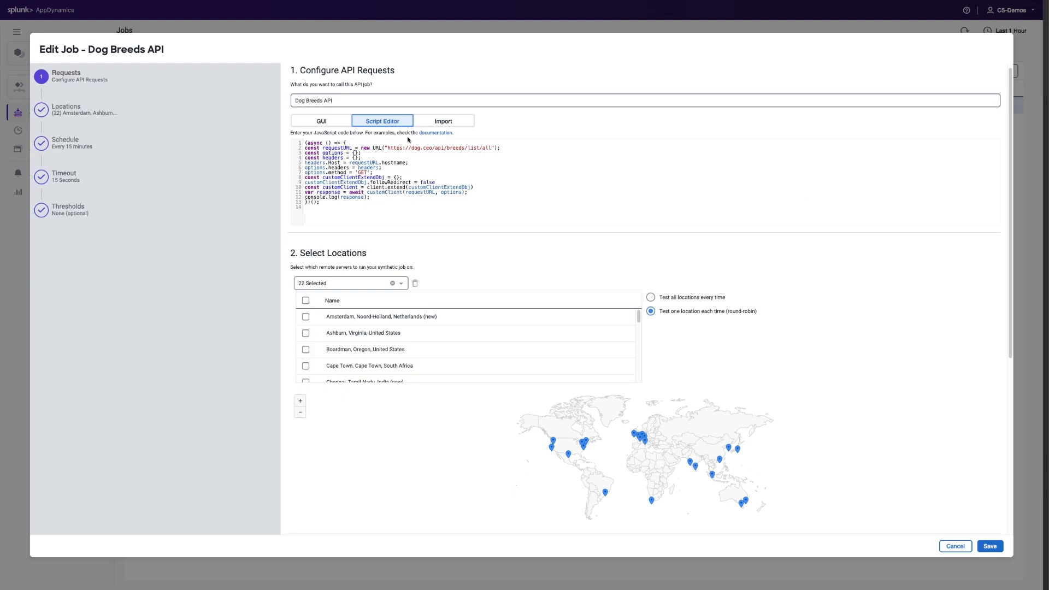
pyautogui.moveTo(390, 146); pyautogui.dragTo(494, 149)
pyautogui.click(388, 169)
pyautogui.scroll(-1, 412, 251)
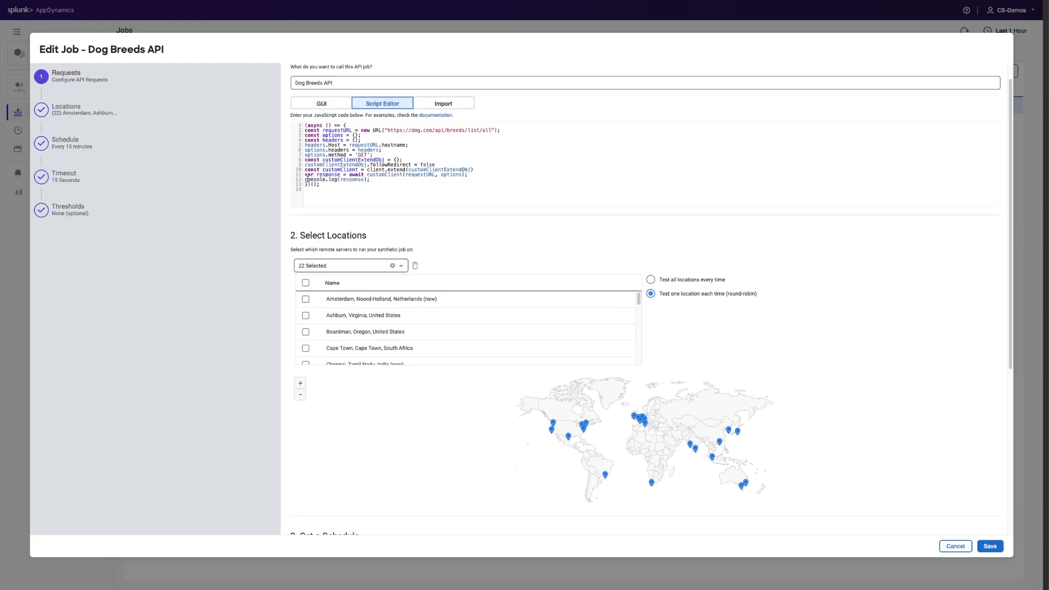
pyautogui.moveTo(306, 179); pyautogui.dragTo(371, 180)
# Review the job's locations, schedule, timeout and performance thresholds, and leave the job without saving
pyautogui.scroll(-3, 448, 275)
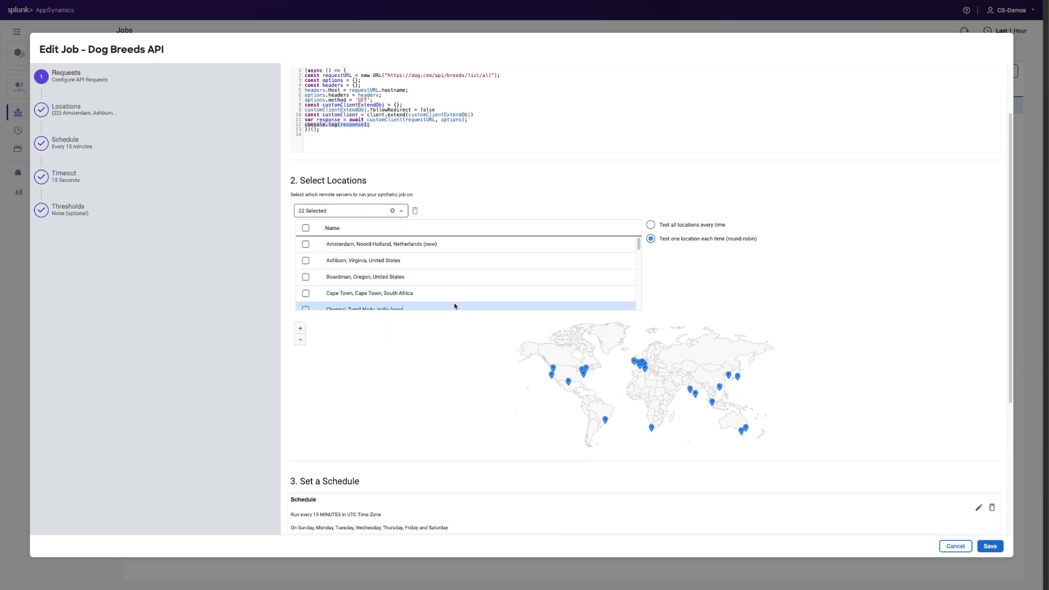
pyautogui.scroll(-4, 446, 321)
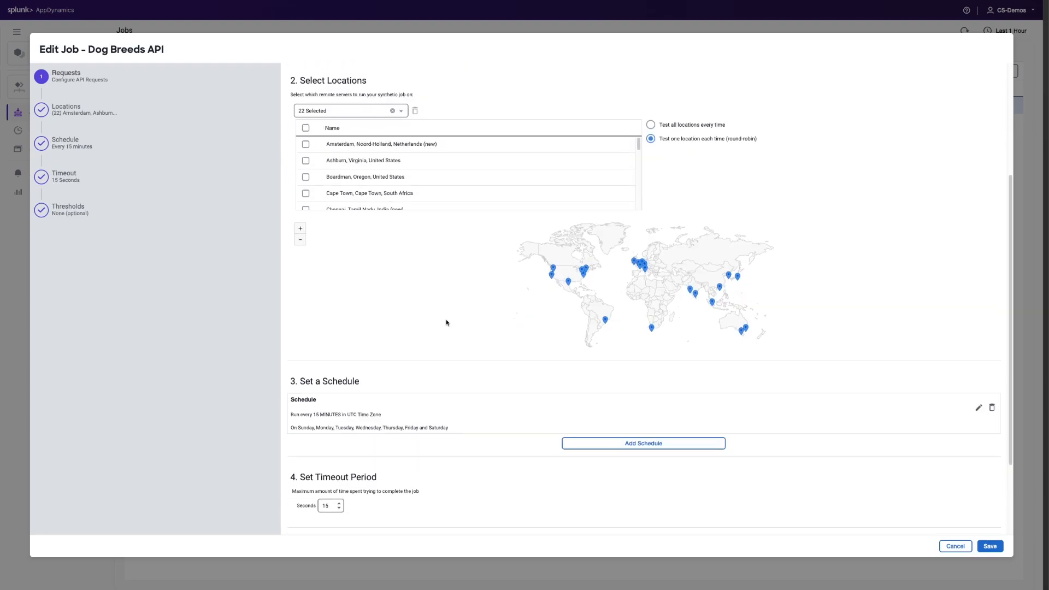
pyautogui.scroll(-4, 446, 322)
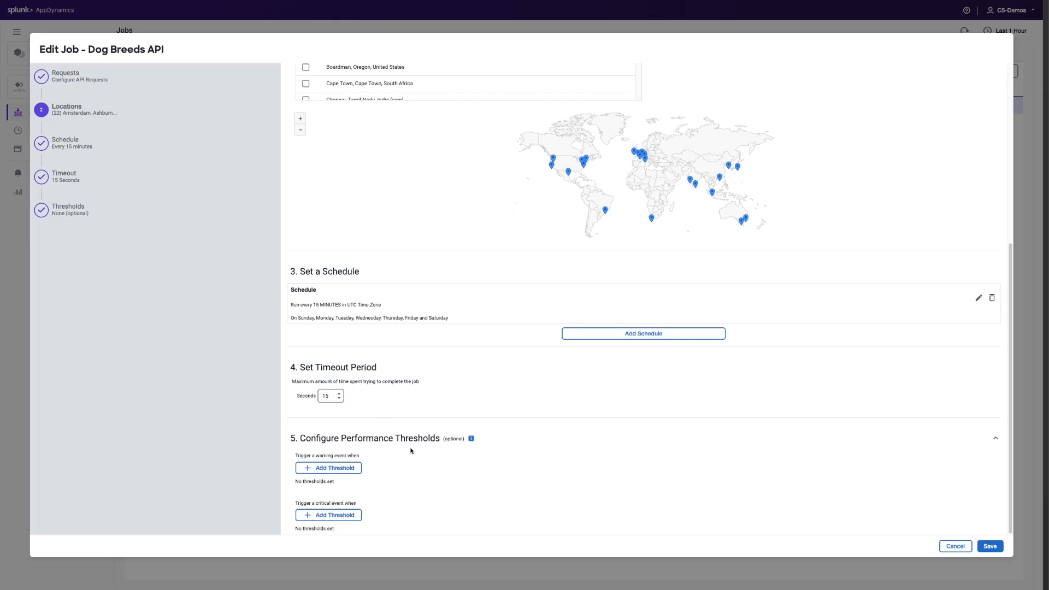
pyautogui.click(956, 547)
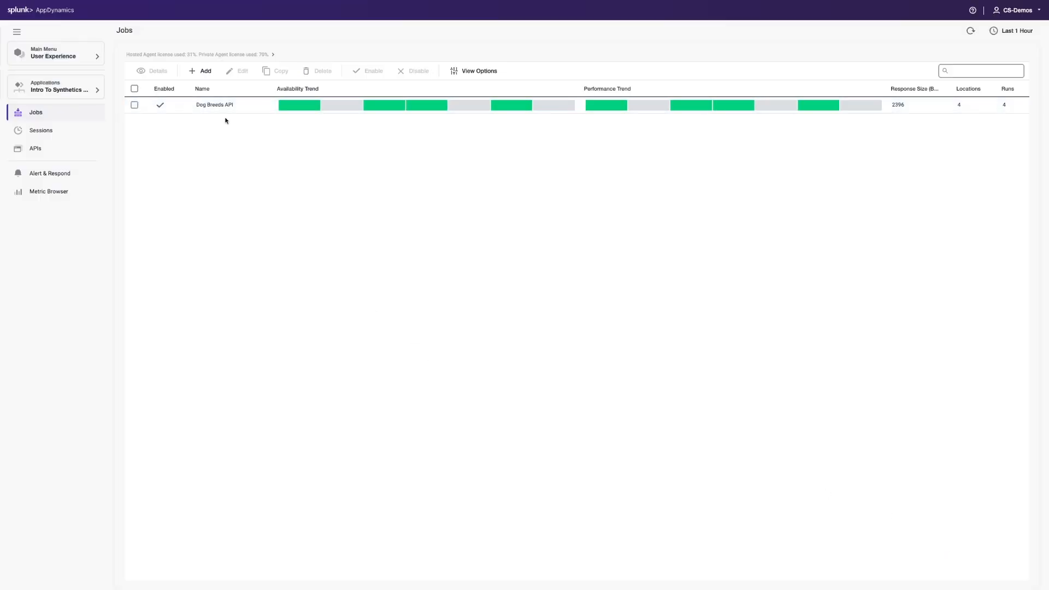
# Open the Dog Breeds API sessions, examine the Boardman, Oregon session's API details, response details and console logs, and close it
pyautogui.click(211, 106)
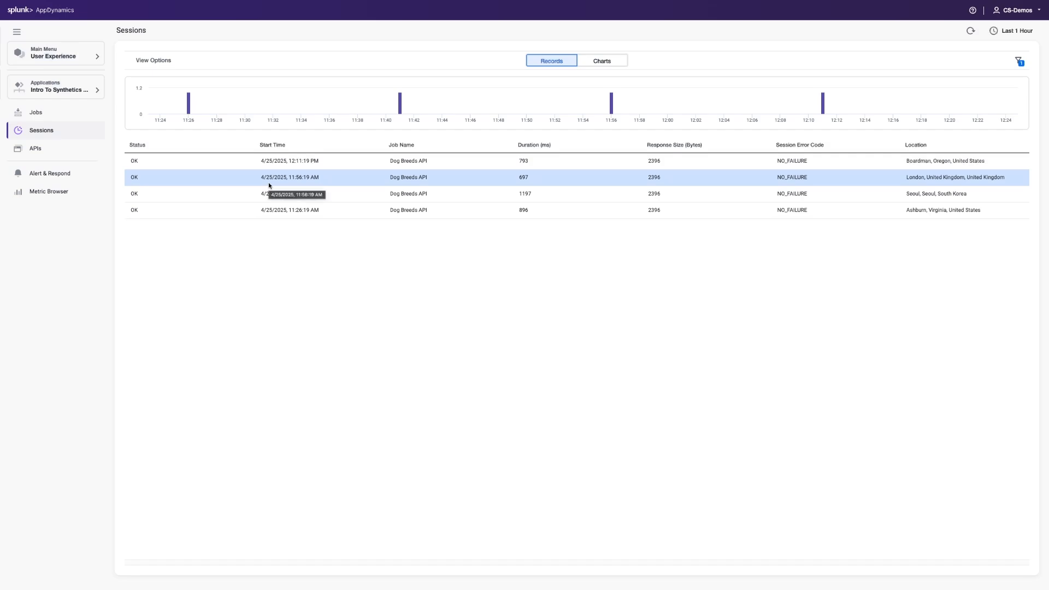
pyautogui.click(278, 163)
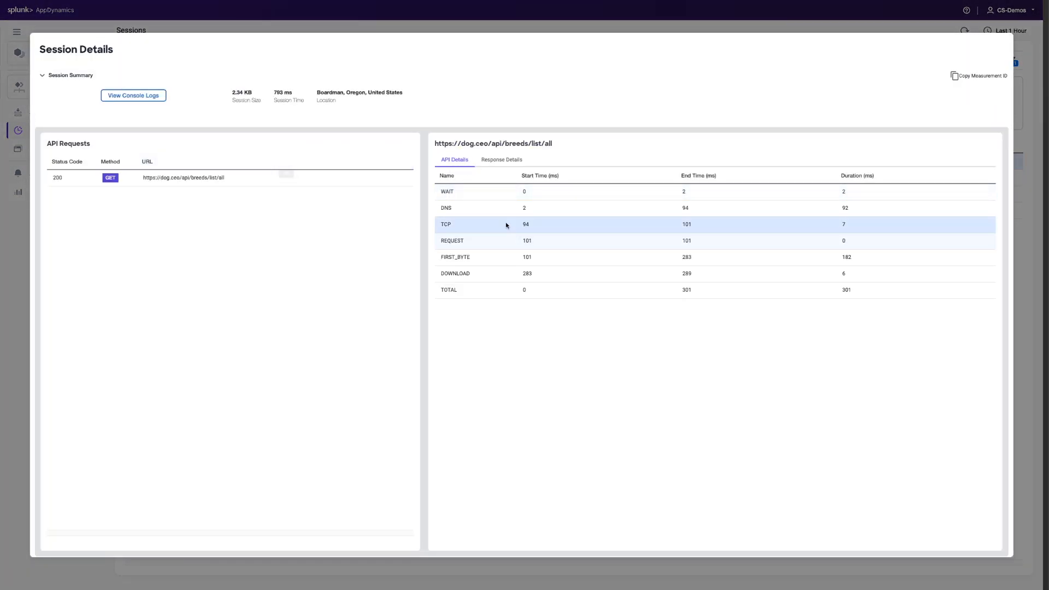
pyautogui.click(513, 163)
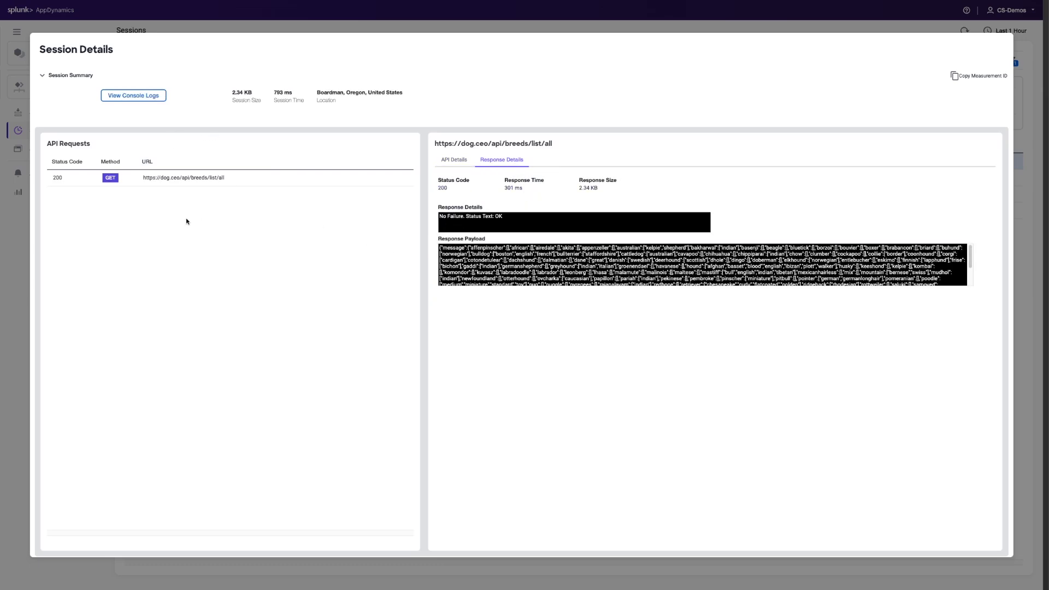
pyautogui.click(133, 96)
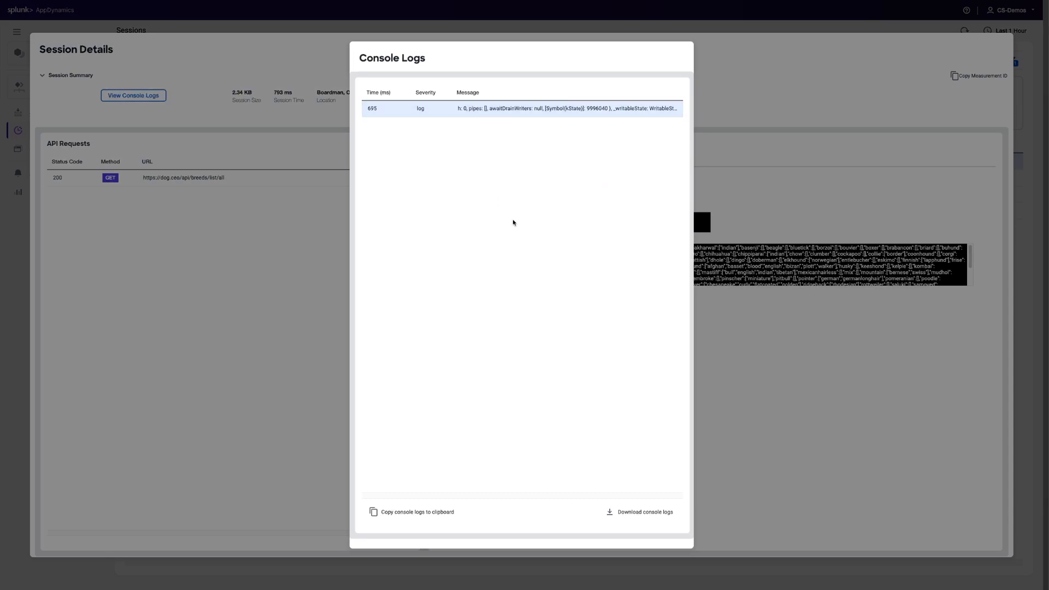
pyautogui.press('Escape')
pyautogui.press('Escape')
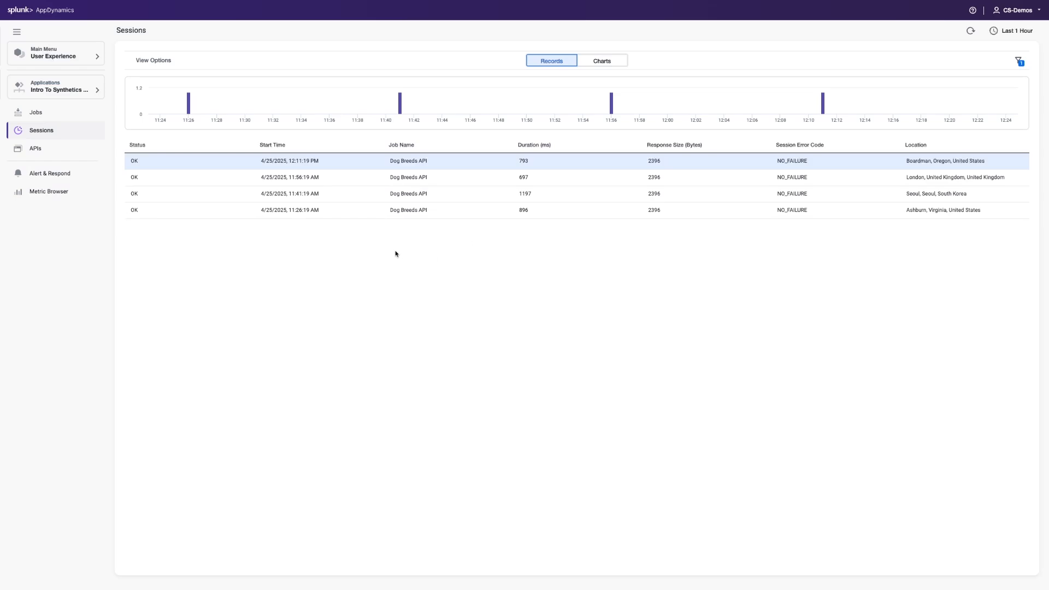
pyautogui.click(36, 149)
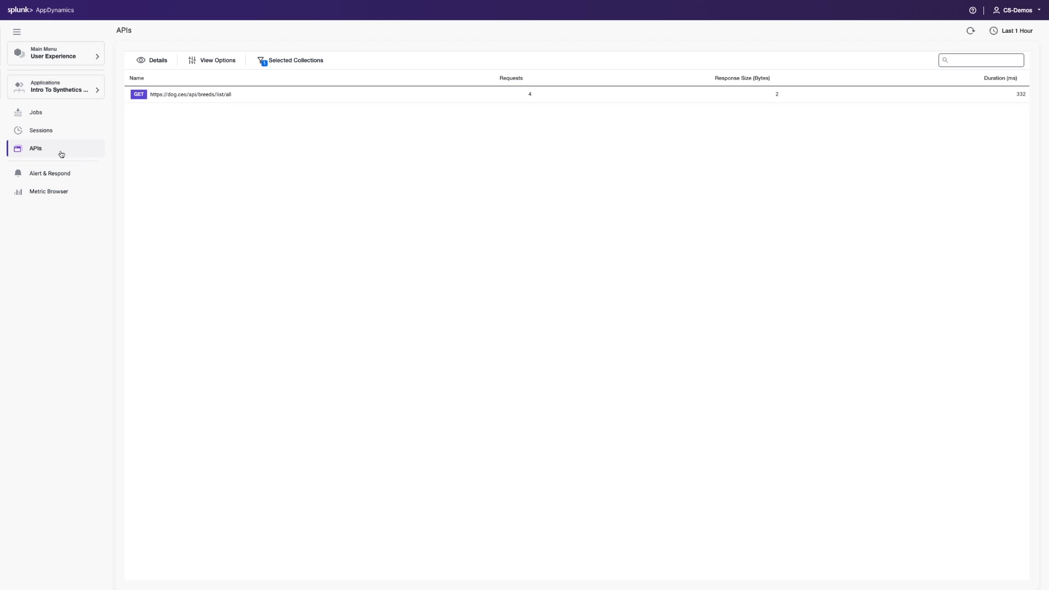
pyautogui.click(290, 96)
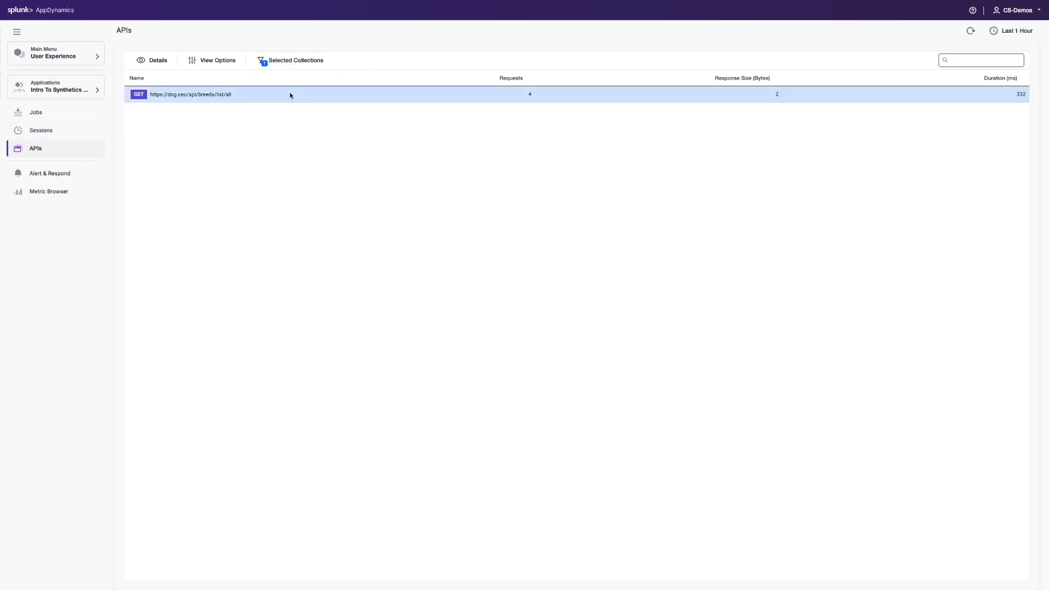